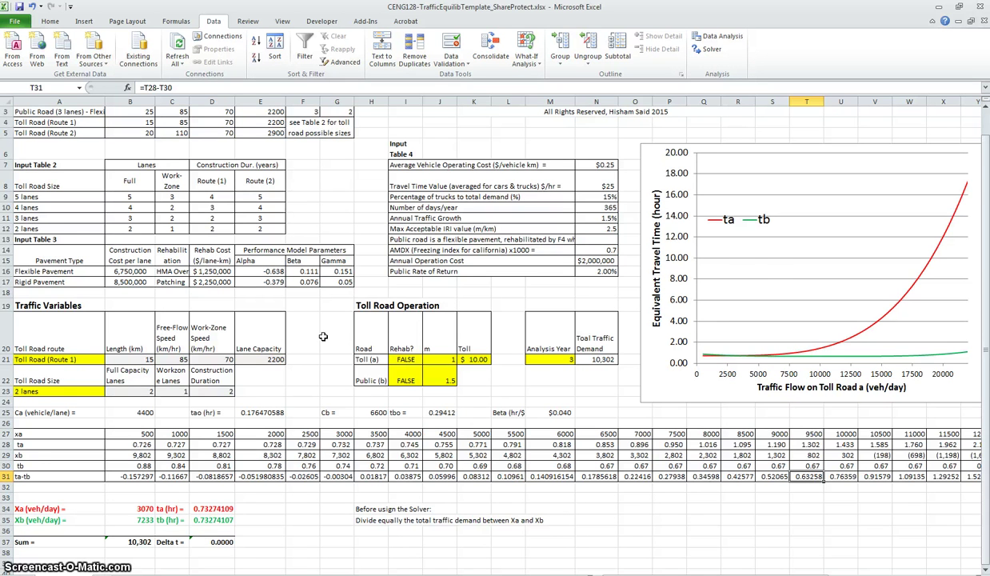
Switch to the TollRoadCashFlow workbook
{"action": "scroll", "coordinate": [352, 240], "scroll_direction": "up", "scroll_amount": 1}
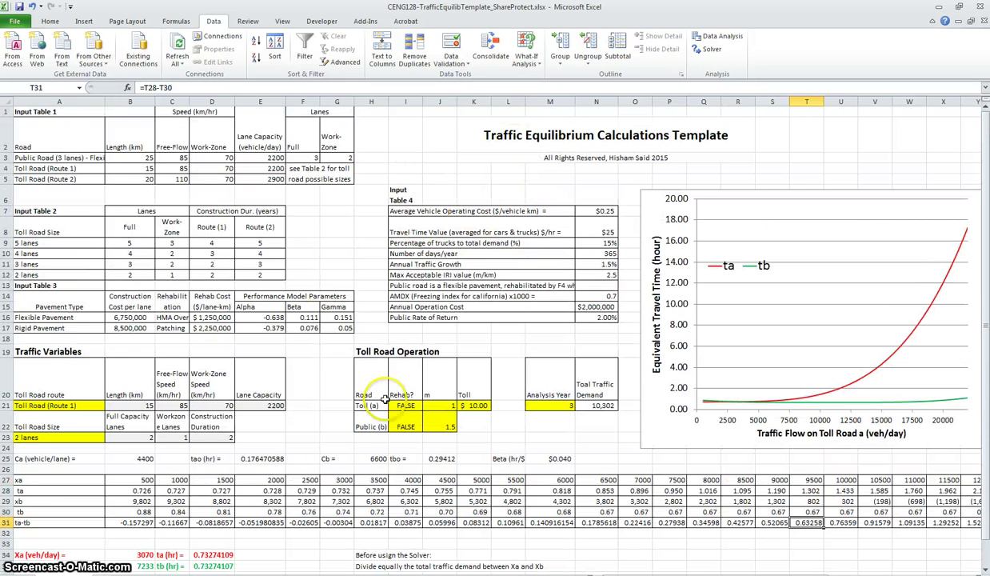
{"action": "mouse_move", "coordinate": [476, 569]}
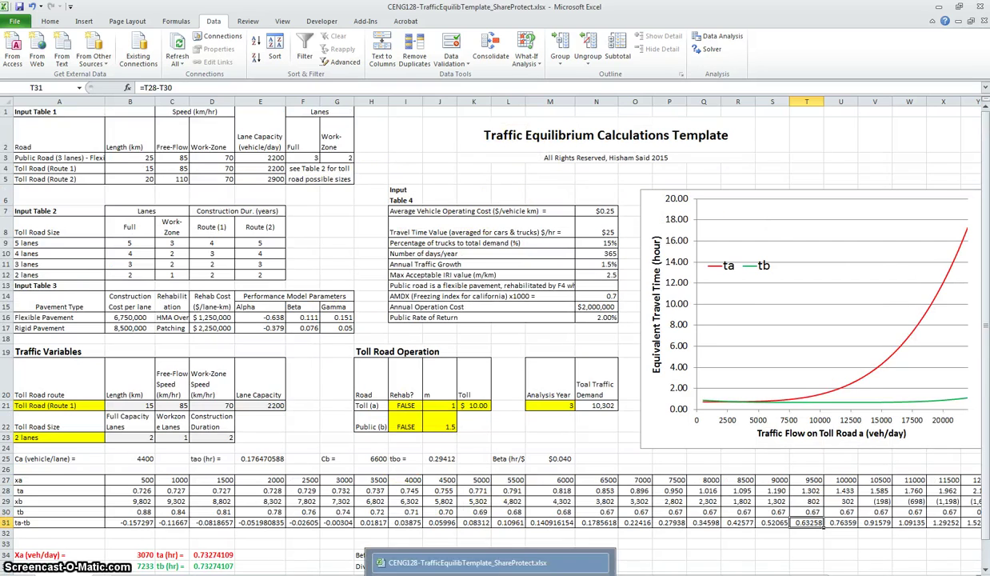
{"action": "left_click", "coordinate": [476, 550]}
Review the Project Decision Variables: Route 1, 2 lanes, flexible pavement (A26:B29)
{"action": "scroll", "coordinate": [302, 318], "scroll_direction": "down", "scroll_amount": 1}
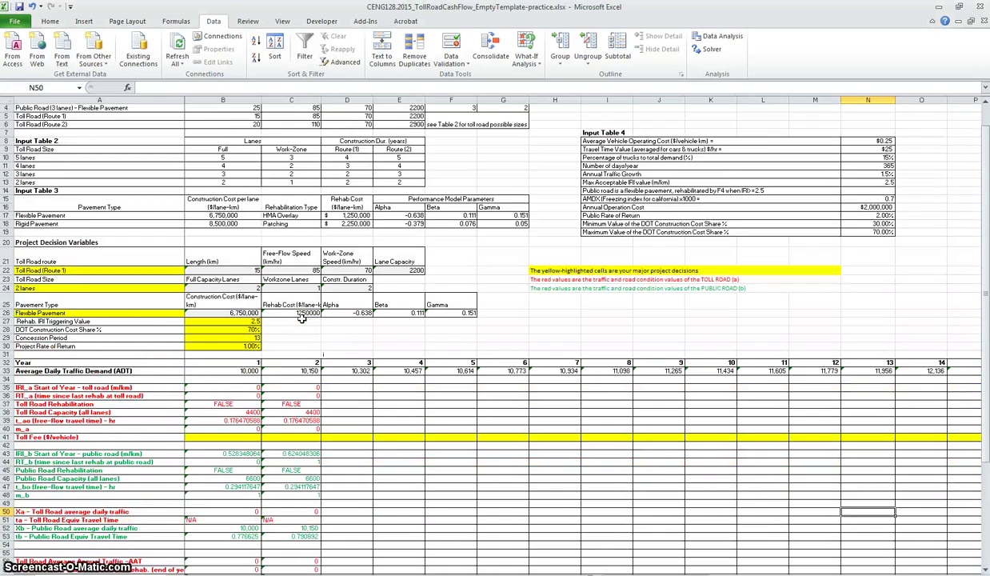
{"action": "scroll", "coordinate": [302, 318], "scroll_direction": "down", "scroll_amount": 4}
{"action": "scroll", "coordinate": [302, 318], "scroll_direction": "up", "scroll_amount": 5}
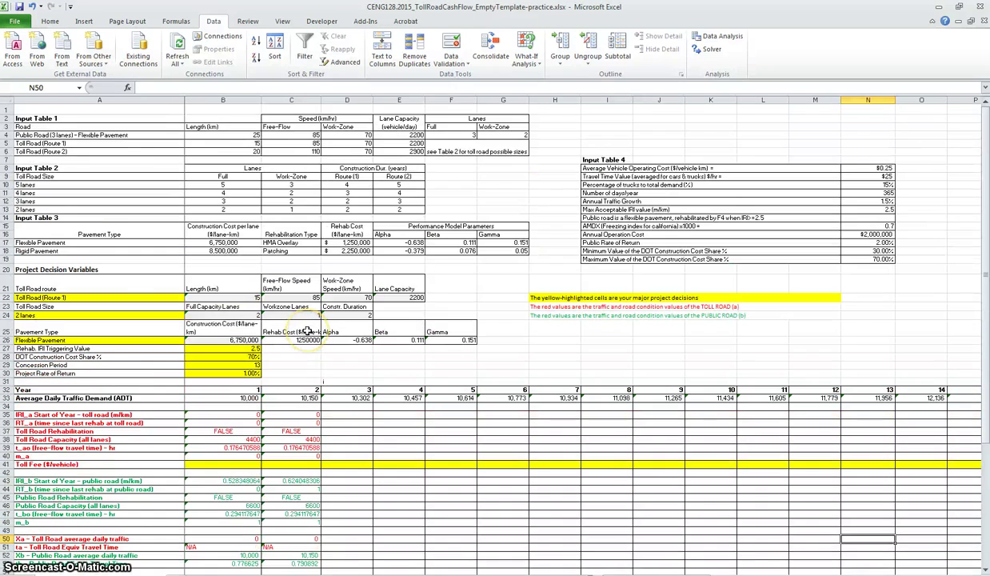
{"action": "scroll", "coordinate": [308, 330], "scroll_direction": "down", "scroll_amount": 7}
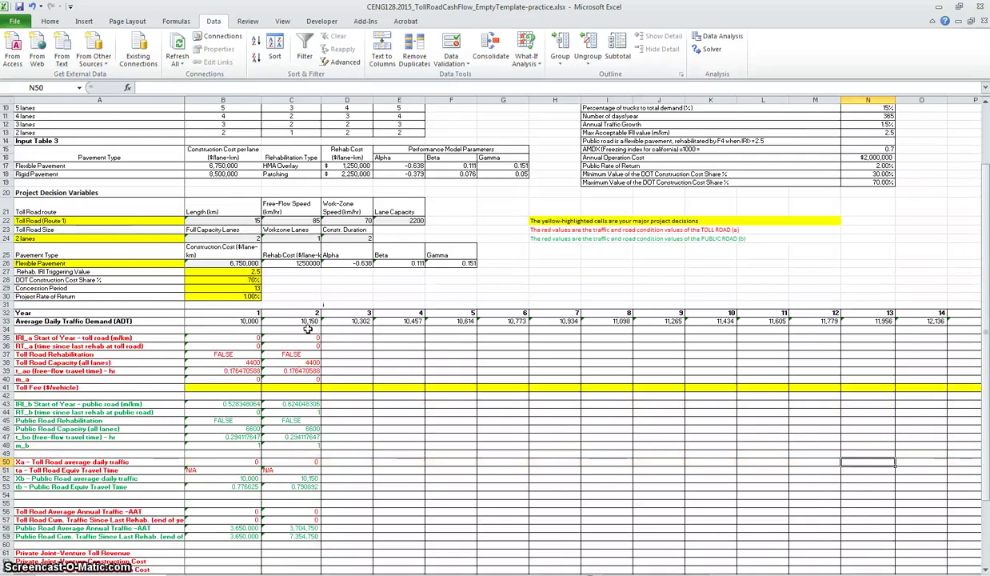
{"action": "scroll", "coordinate": [307, 329], "scroll_direction": "up", "scroll_amount": 2}
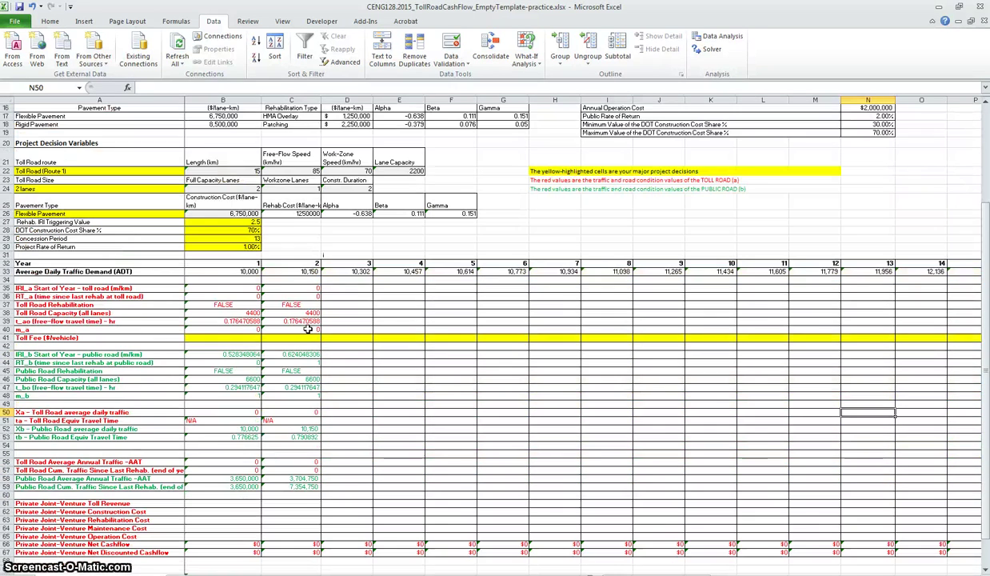
{"action": "scroll", "coordinate": [308, 328], "scroll_direction": "down", "scroll_amount": 1}
{"action": "left_click", "coordinate": [108, 164]}
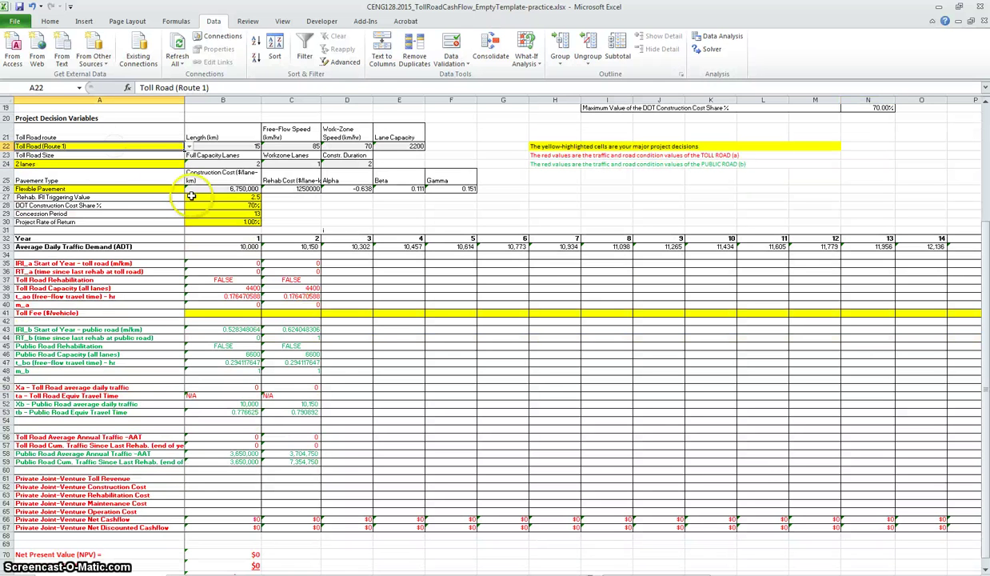
{"action": "left_click_drag", "start_coordinate": [120, 189], "coordinate": [225, 224]}
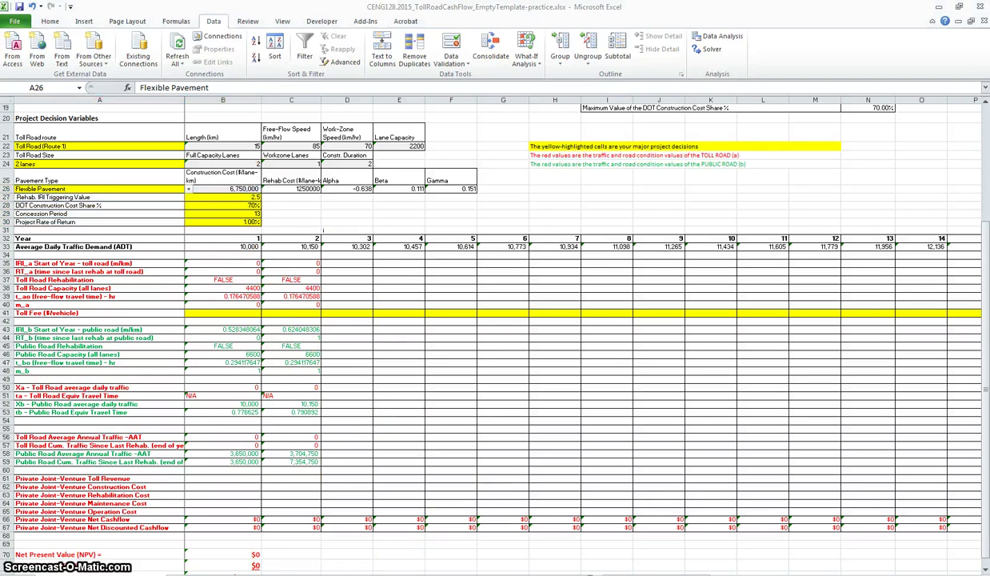
{"action": "key", "text": "alt+Tab"}
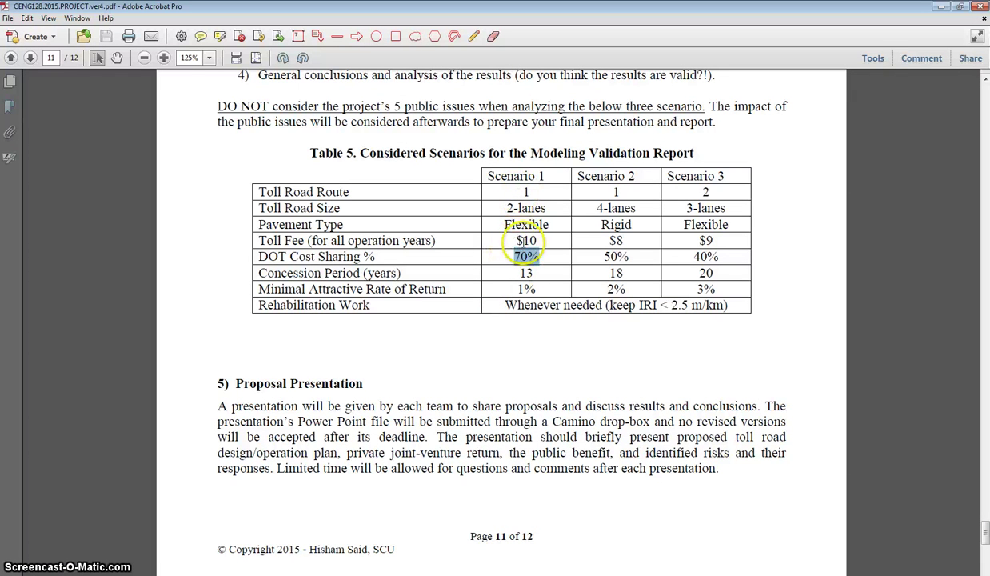
{"action": "left_click", "coordinate": [534, 240]}
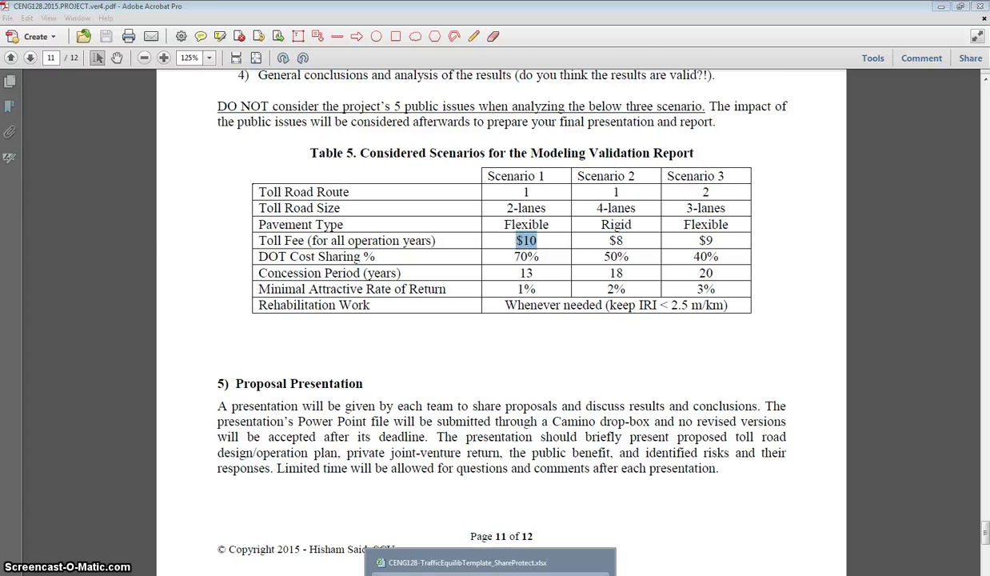
{"action": "left_click", "coordinate": [476, 548]}
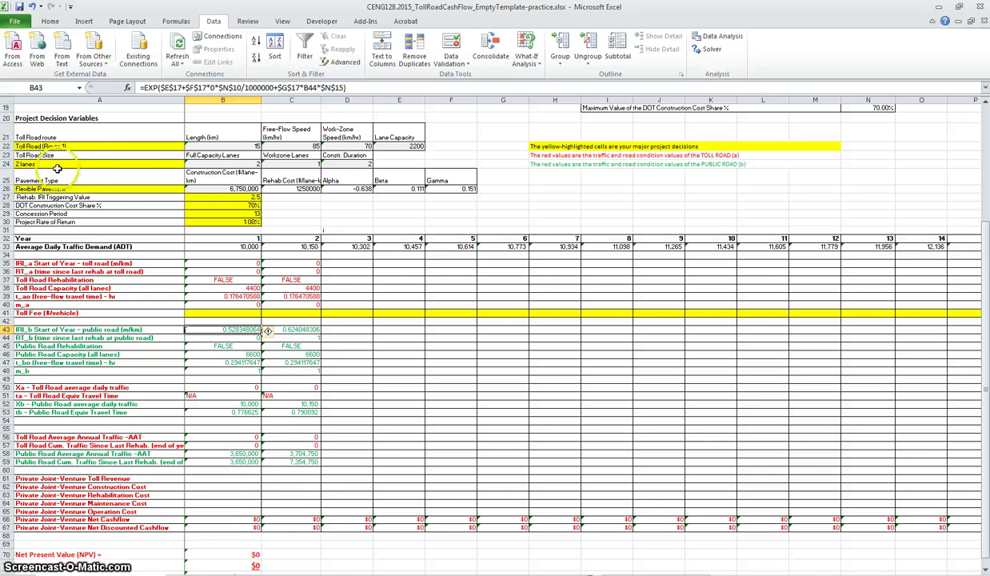
Enter a 0 toll fee in B41 and $10.00 in D41, filled right through year 13 (N41)
{"action": "left_click", "coordinate": [351, 164]}
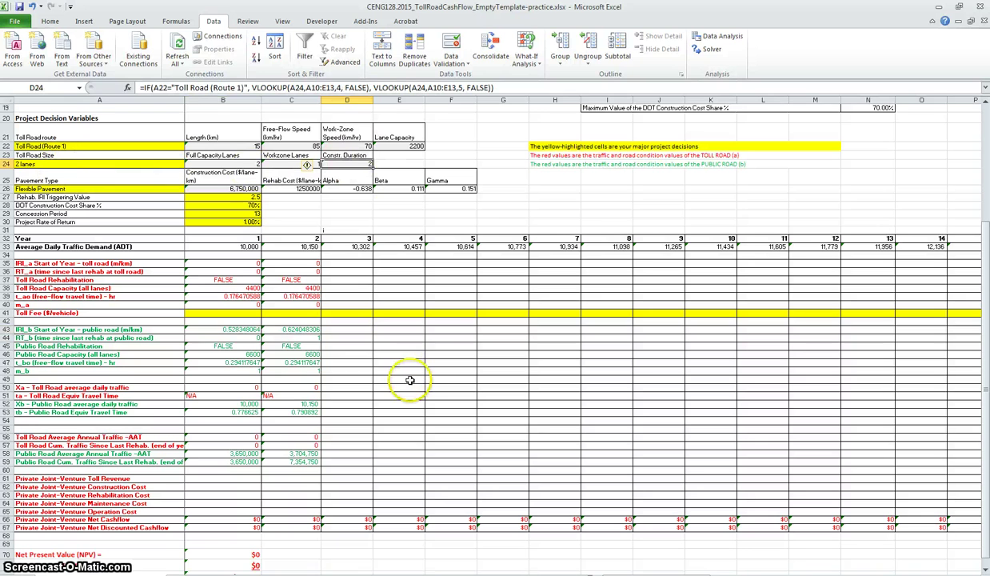
{"action": "left_click", "coordinate": [239, 312]}
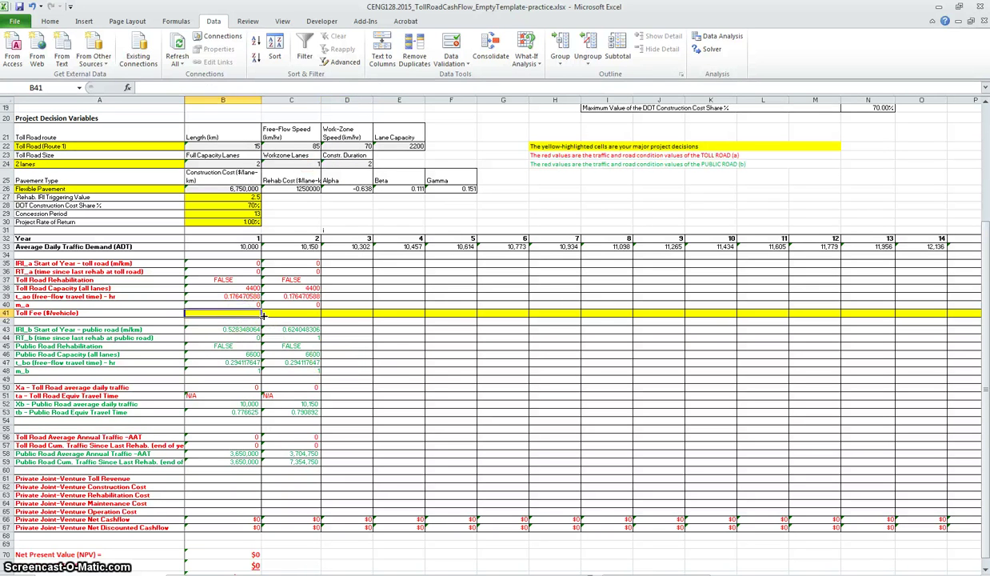
{"action": "type", "text": "0"}
{"action": "key", "text": "Tab"}
{"action": "key", "text": "Tab"}
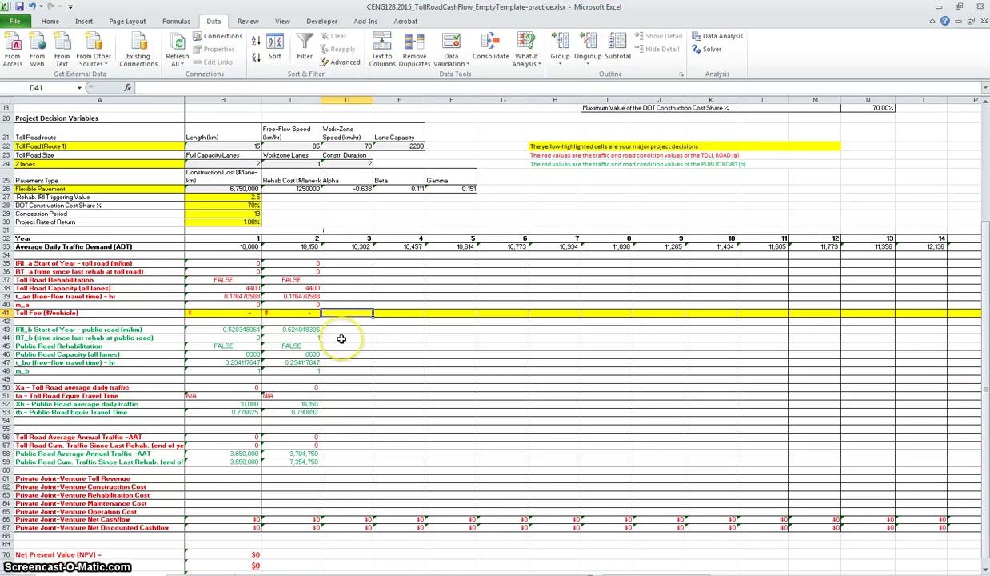
{"action": "type", "text": "10.00"}
{"action": "key", "text": "Return"}
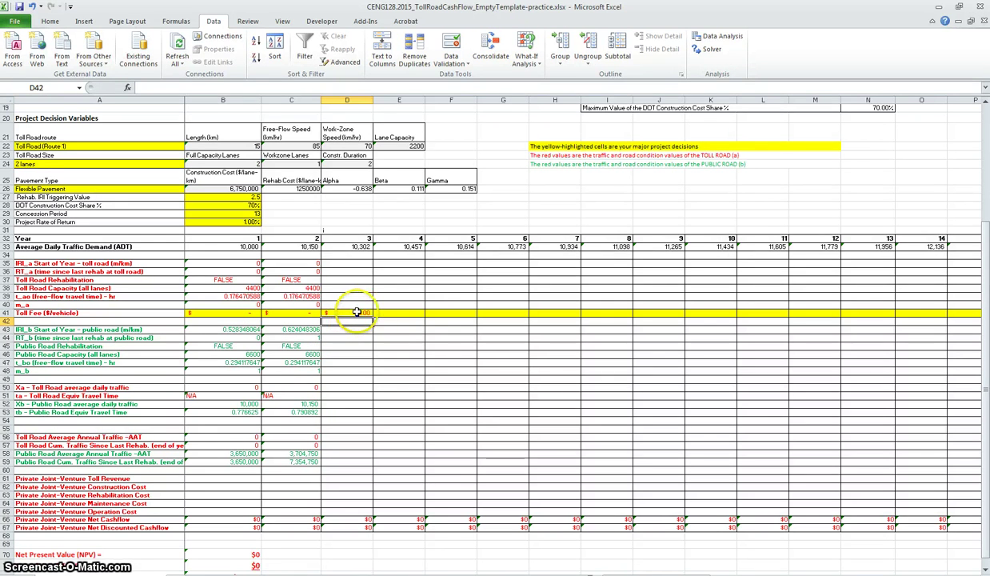
{"action": "left_click", "coordinate": [357, 312]}
{"action": "left_click_drag", "start_coordinate": [371, 316], "coordinate": [893, 320]}
{"action": "left_click", "coordinate": [249, 213]}
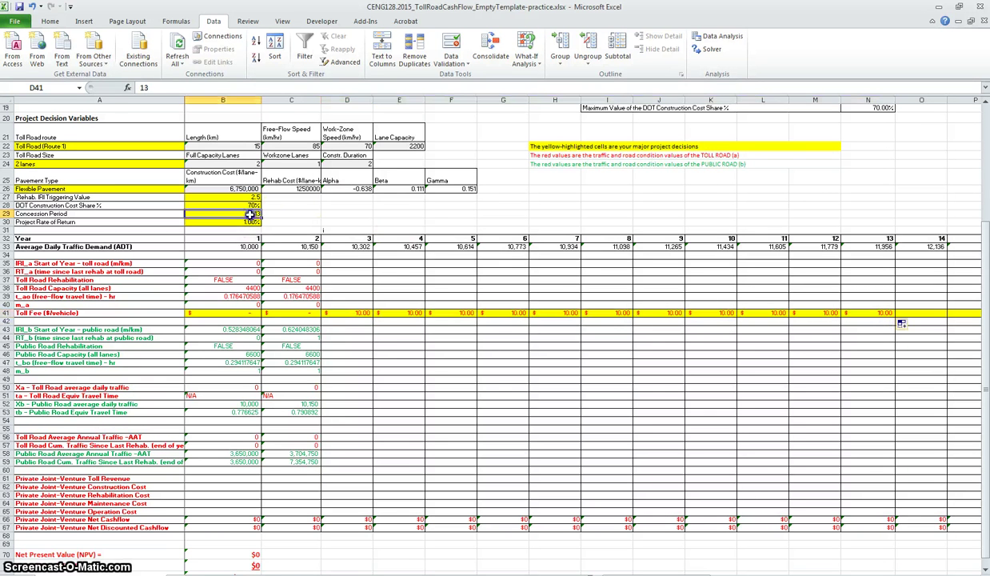
{"action": "left_click", "coordinate": [912, 312]}
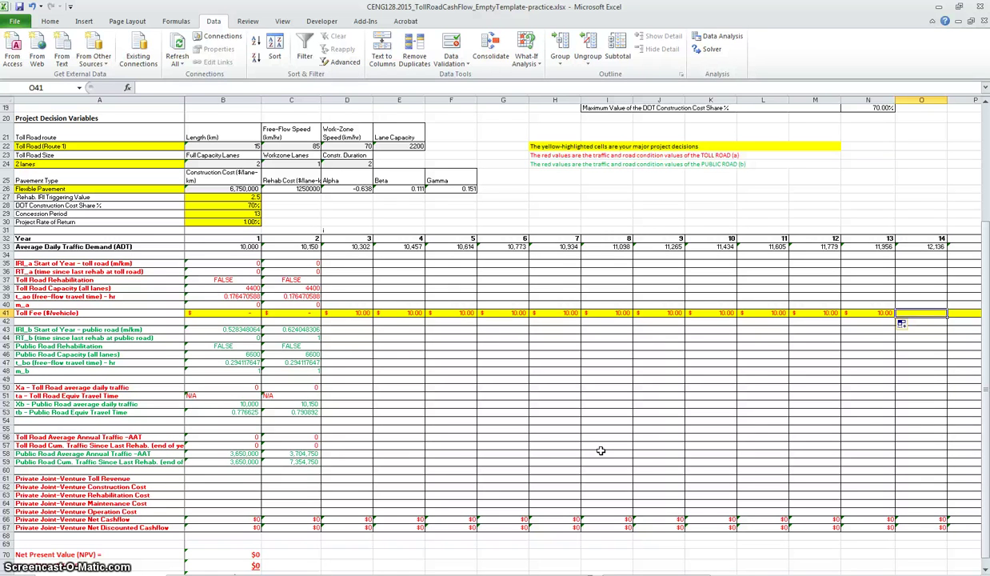
{"action": "left_click_drag", "start_coordinate": [183, 478], "coordinate": [866, 508]}
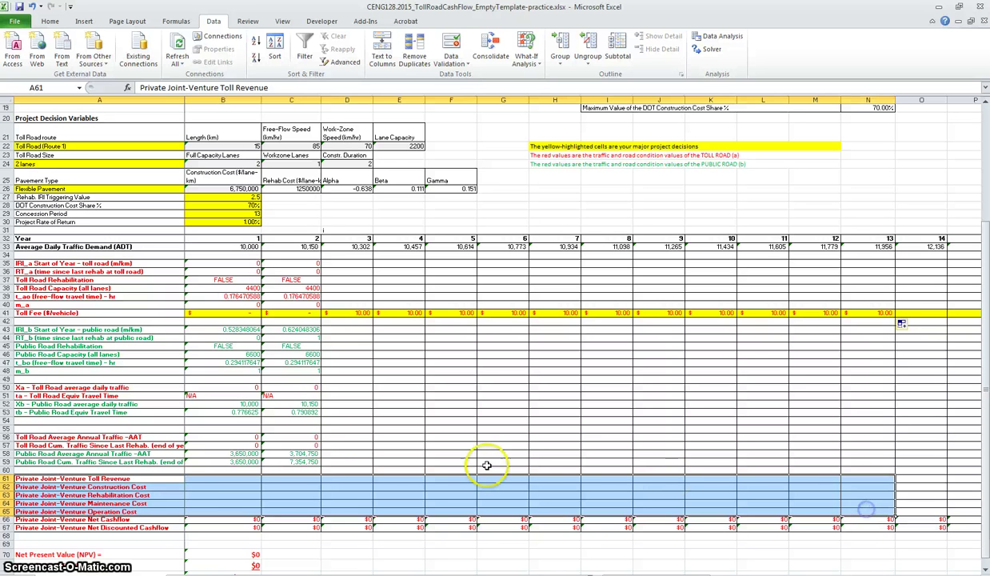
Fill year 2's toll road condition formulas (C35:C40) into year 3's column D
{"action": "left_click", "coordinate": [309, 264]}
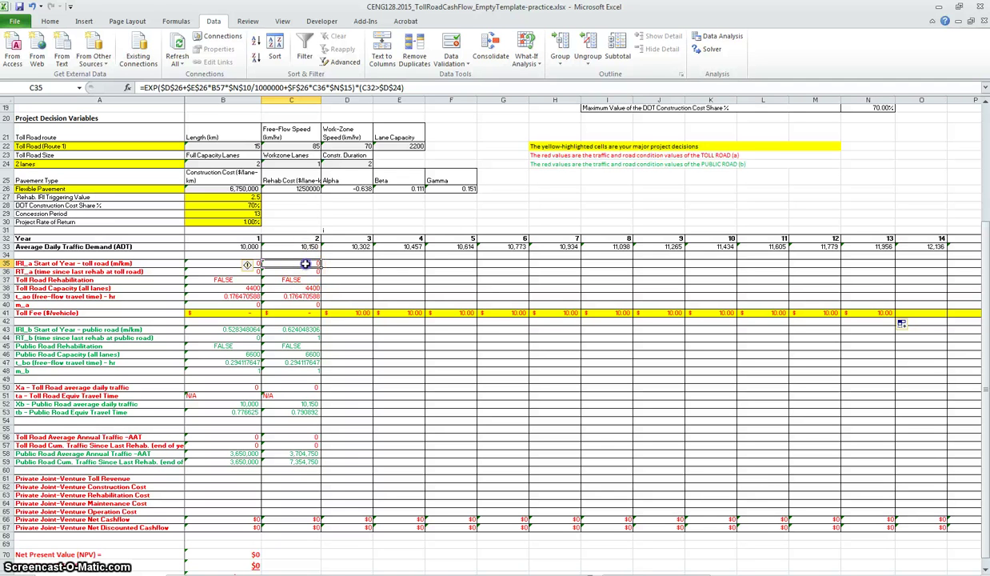
{"action": "left_click_drag", "start_coordinate": [305, 264], "coordinate": [310, 306]}
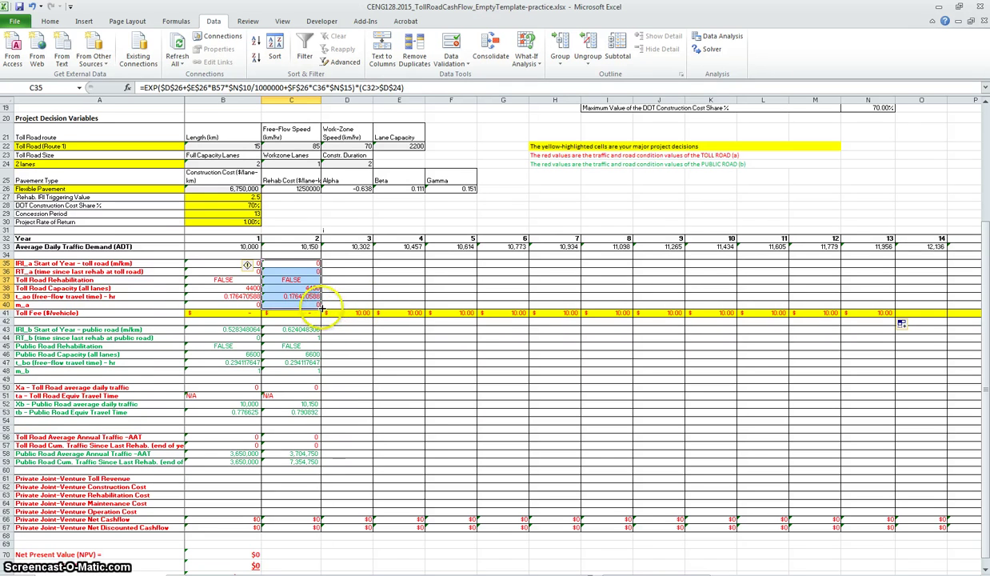
{"action": "left_click_drag", "start_coordinate": [323, 310], "coordinate": [358, 299]}
Fill year 2's public road and traffic formulas (C43:C59) into year 3's column D
{"action": "left_click", "coordinate": [312, 329]}
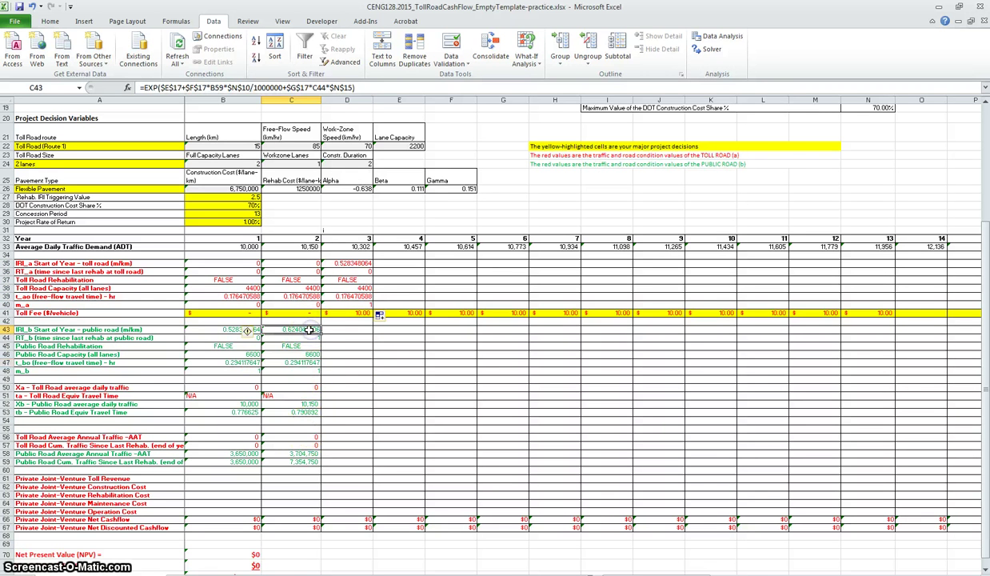
{"action": "left_click_drag", "start_coordinate": [308, 329], "coordinate": [320, 465]}
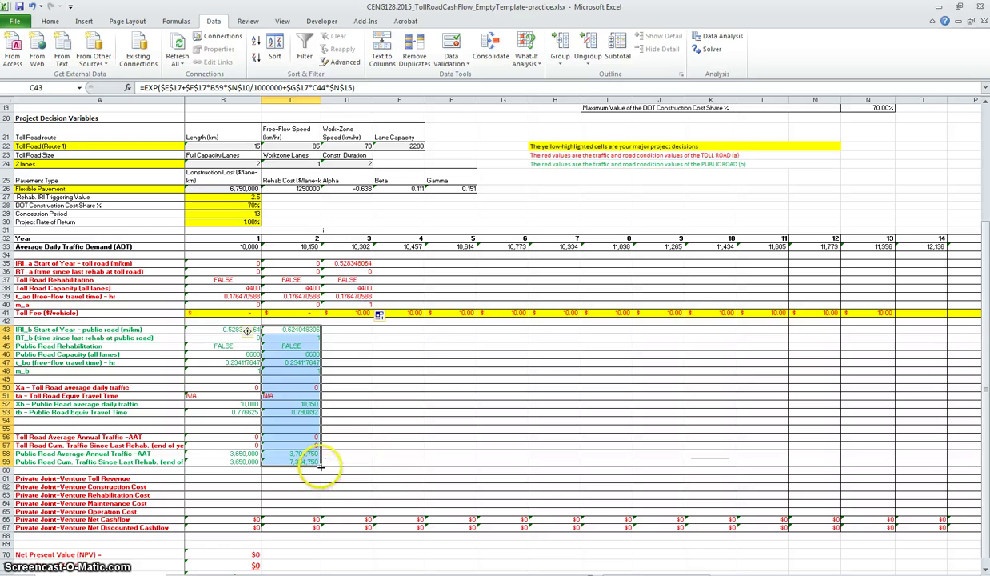
{"action": "left_click_drag", "start_coordinate": [321, 465], "coordinate": [360, 460]}
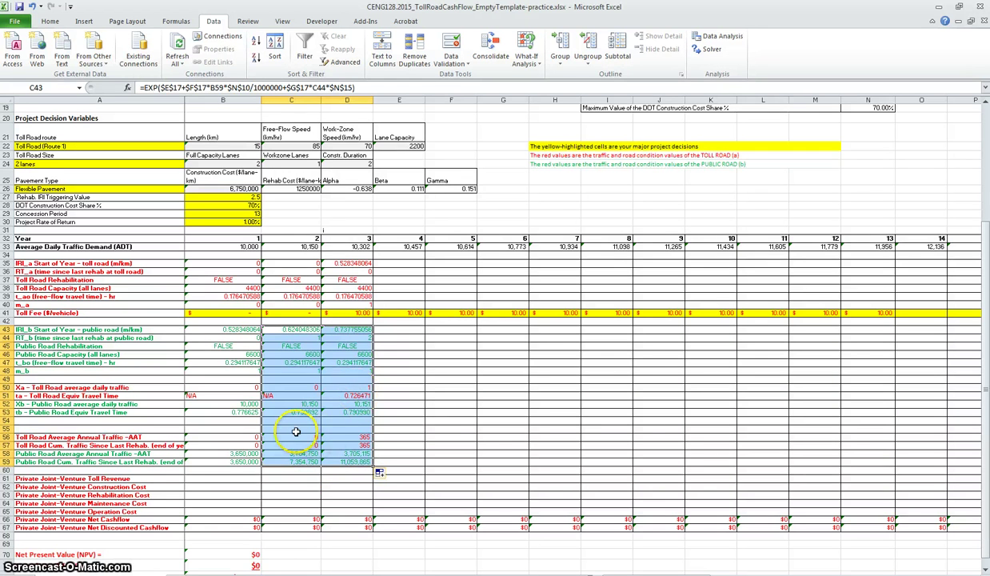
{"action": "left_click", "coordinate": [250, 411]}
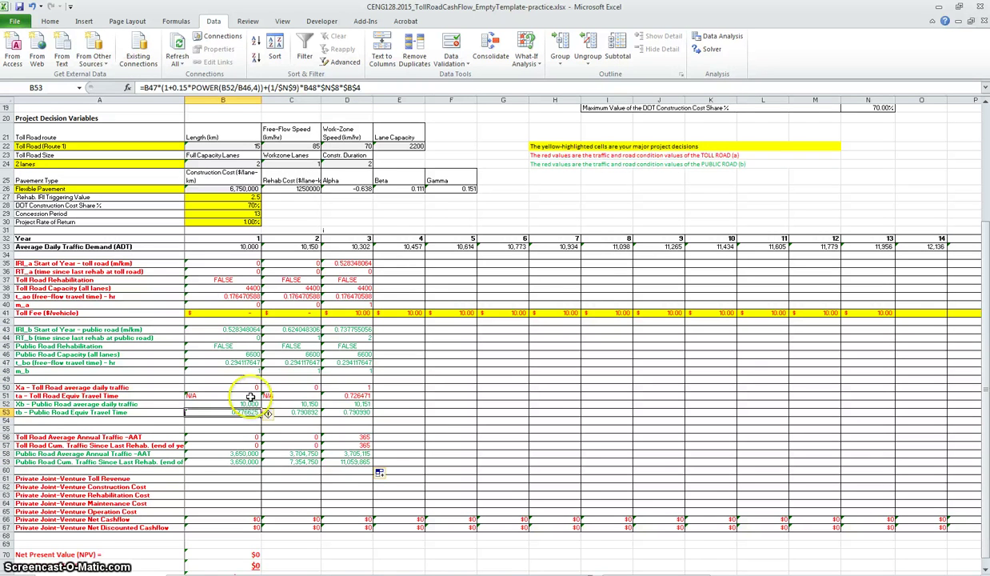
Check the year-3 traffic values in D50 and D52 and the D35 IRI formula, then switch to TrafficEquilibTemplate
{"action": "left_click", "coordinate": [247, 404]}
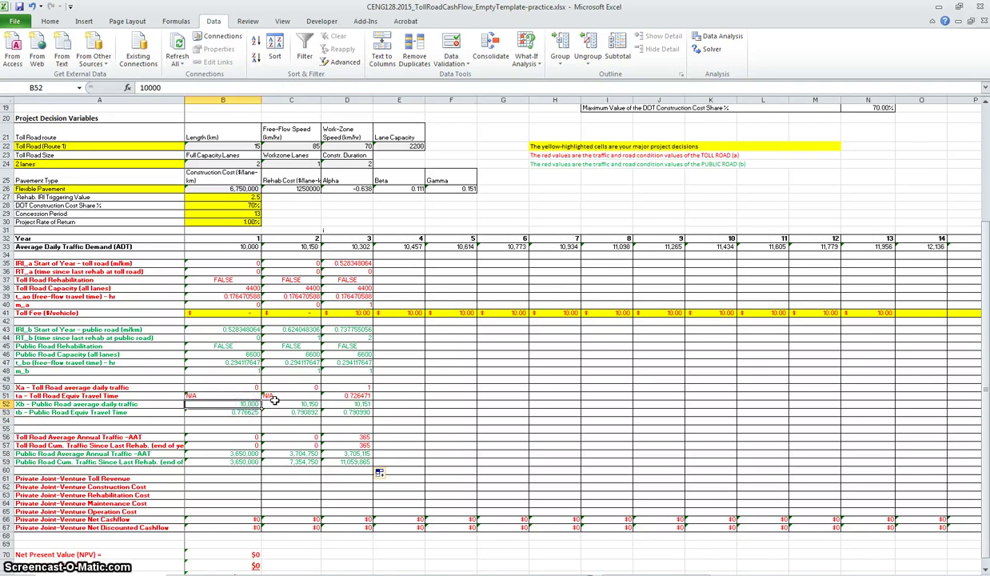
{"action": "left_click", "coordinate": [276, 403]}
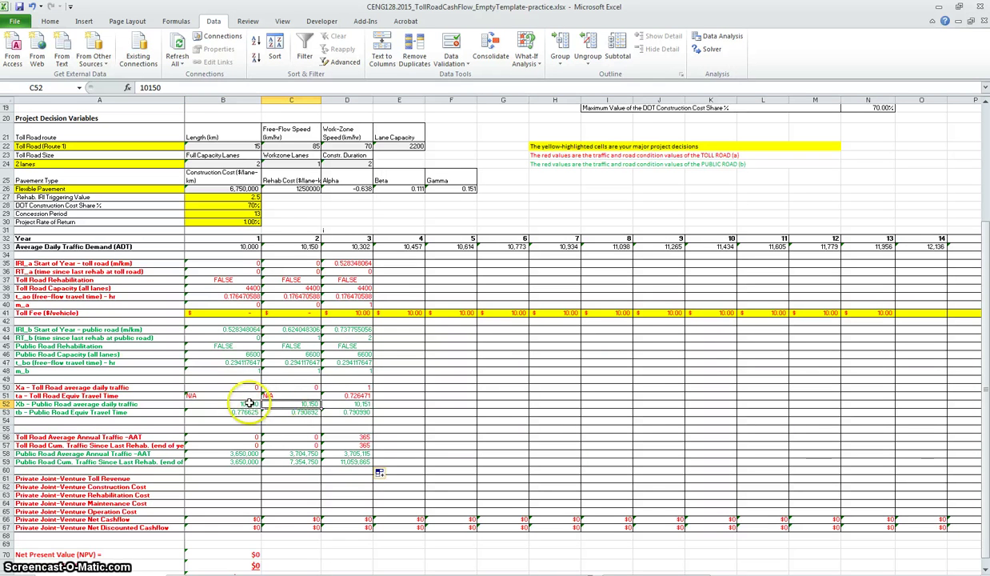
{"action": "left_click", "coordinate": [248, 404]}
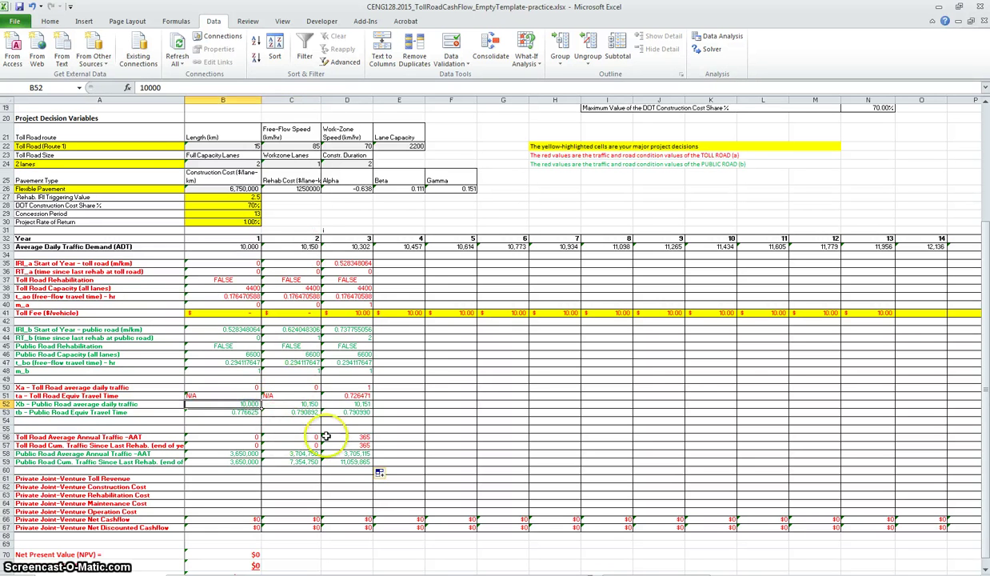
{"action": "left_click", "coordinate": [350, 387]}
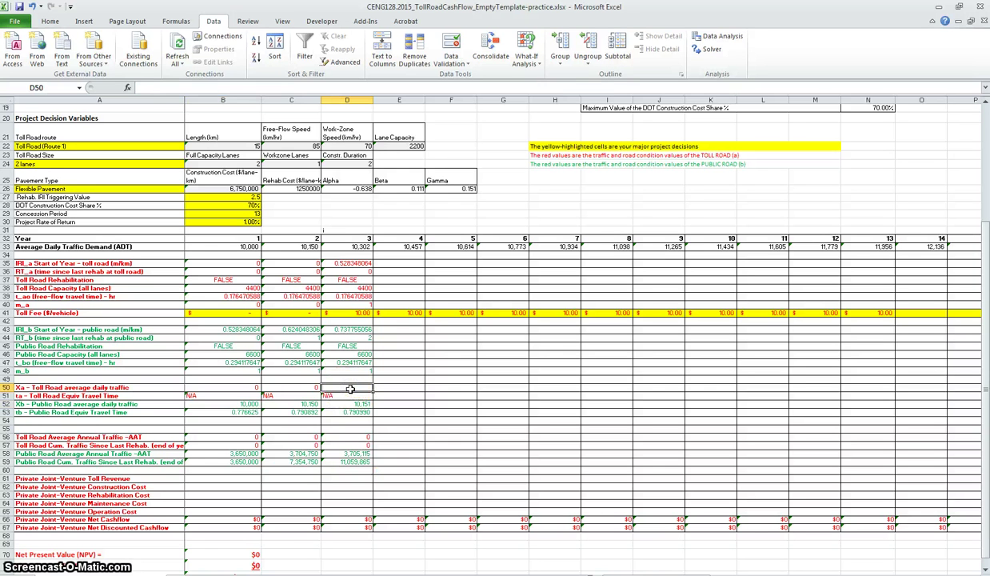
{"action": "left_click", "coordinate": [349, 405]}
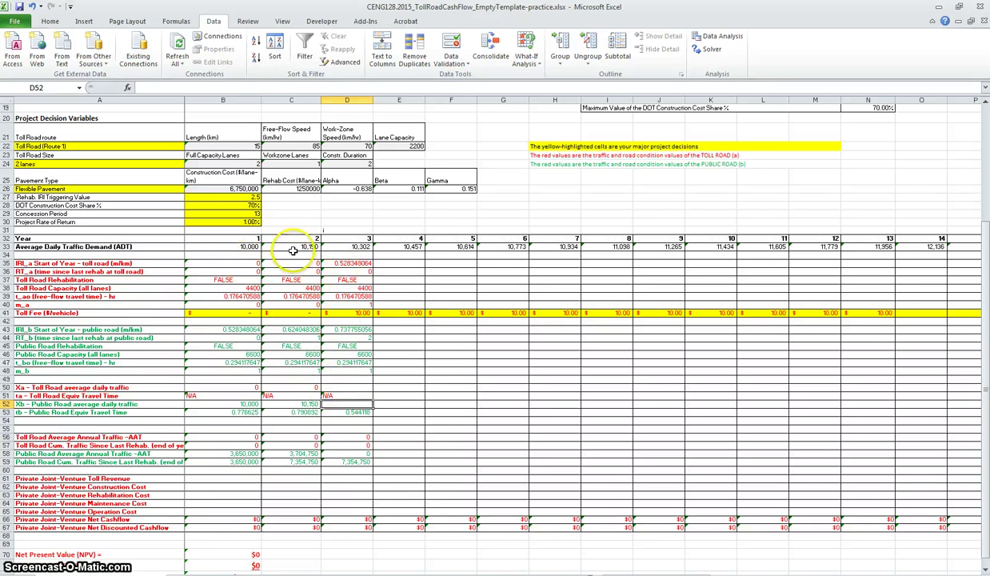
{"action": "left_click", "coordinate": [341, 263]}
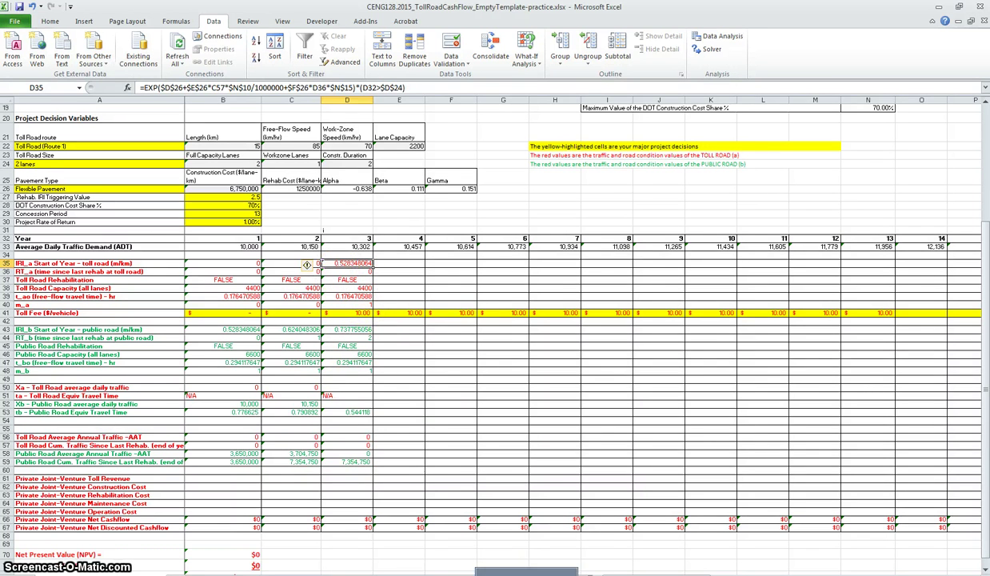
{"action": "left_click", "coordinate": [490, 559]}
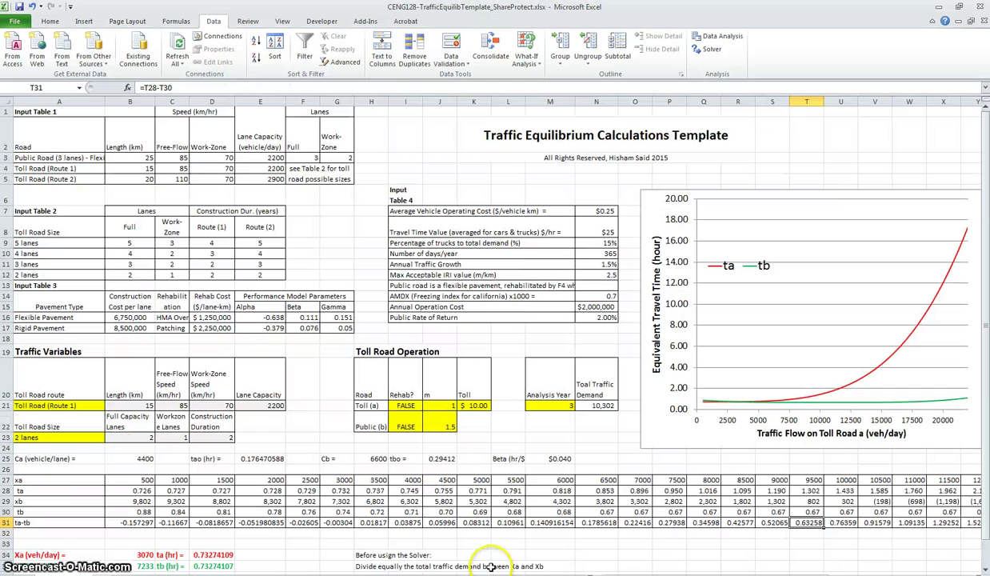
Compare the toll road route and 2-lane size inputs between the two workbooks
{"action": "left_click", "coordinate": [85, 406]}
{"action": "left_click", "coordinate": [76, 435]}
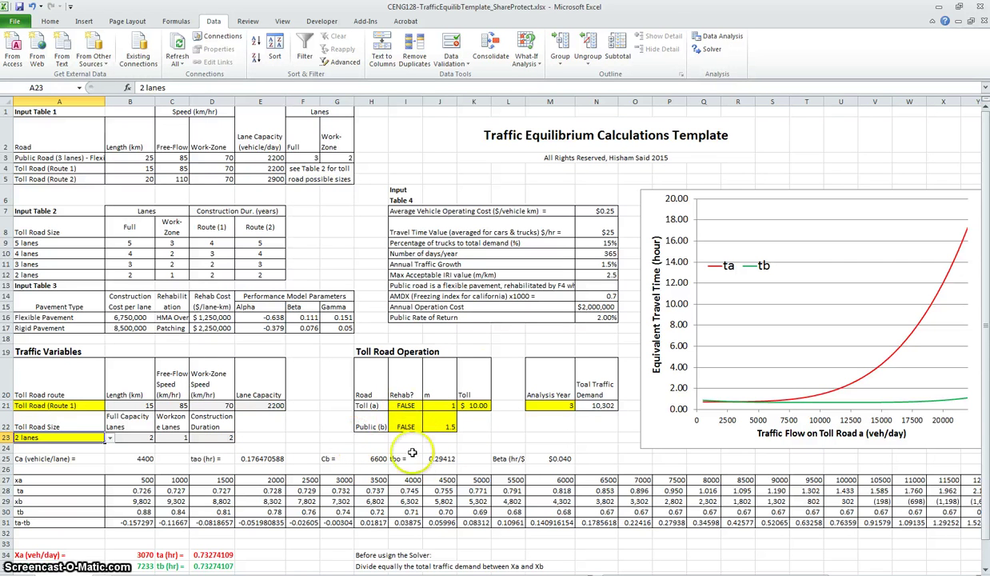
{"action": "key", "text": "ctrl+Tab"}
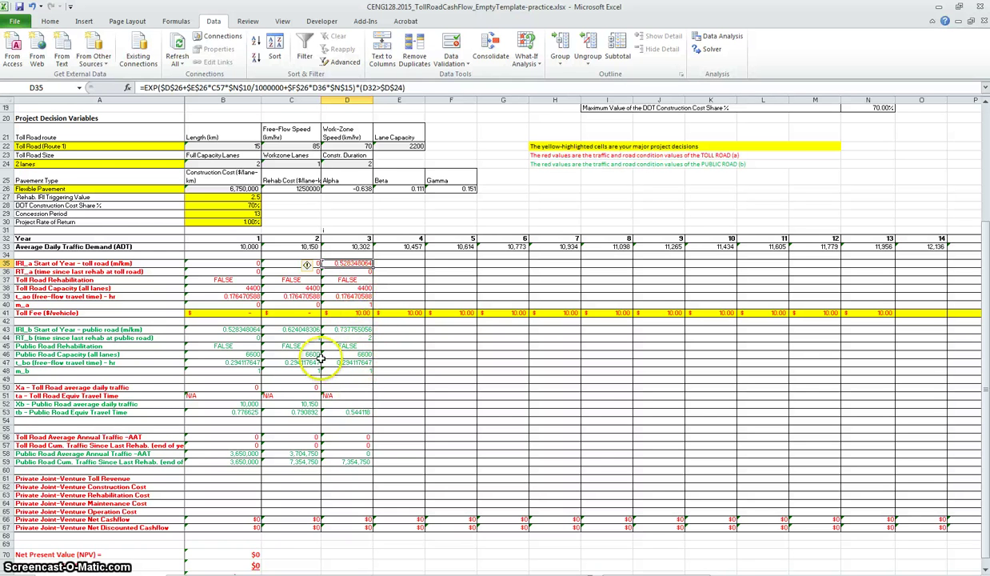
{"action": "key", "text": "ctrl+Tab"}
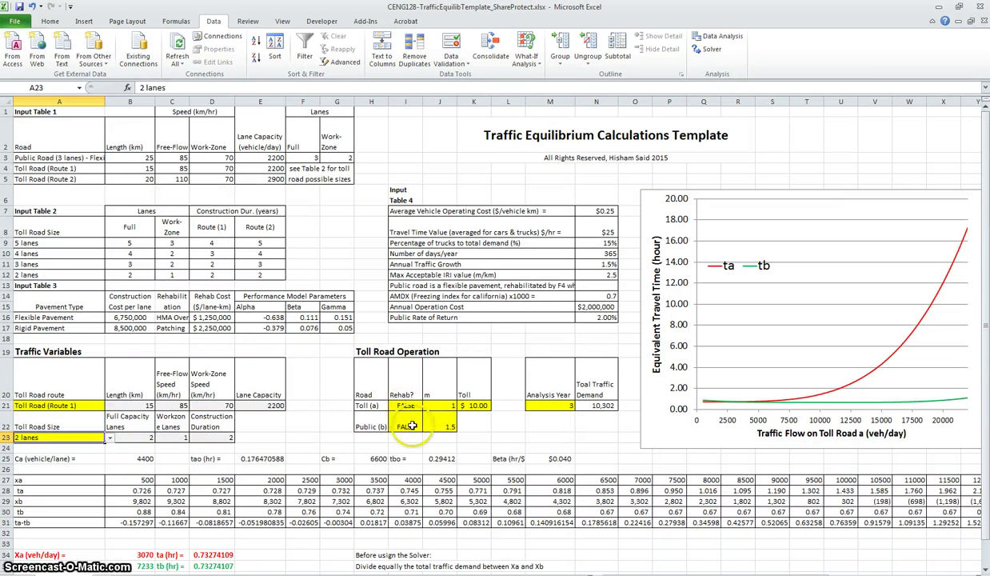
{"action": "key", "text": "ctrl+Tab"}
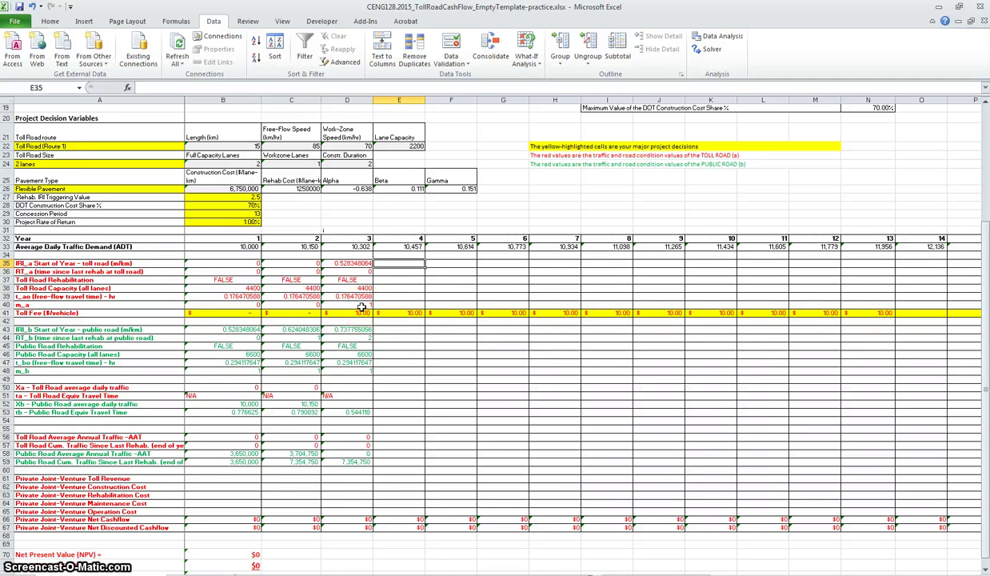
{"action": "key", "text": "alt+Tab"}
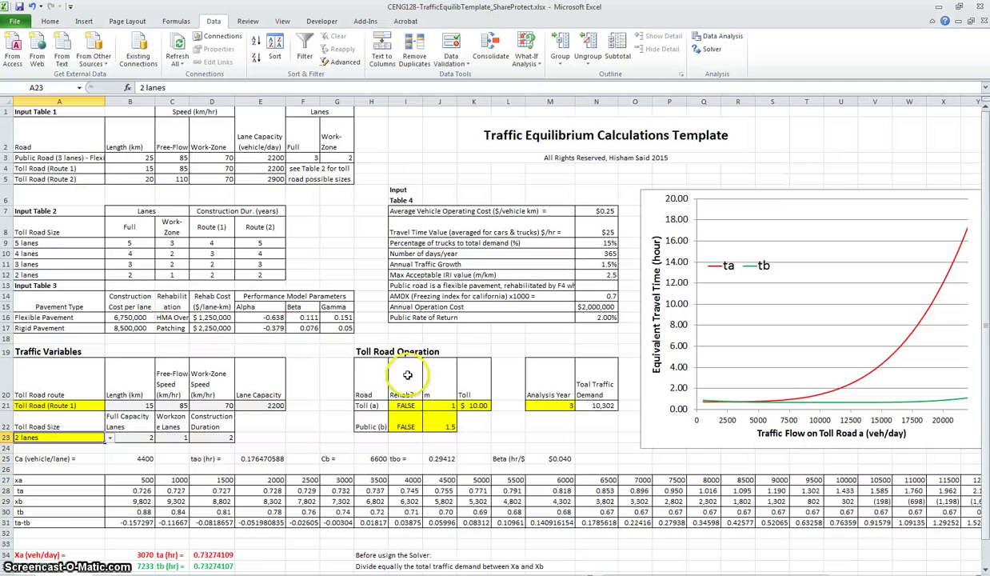
Change the public road m value in J22 from 1.5 to 1 and confirm analysis year 3
{"action": "left_click", "coordinate": [432, 422]}
{"action": "type", "text": "1"}
{"action": "key", "text": "Return"}
{"action": "key", "text": "alt+Tab"}
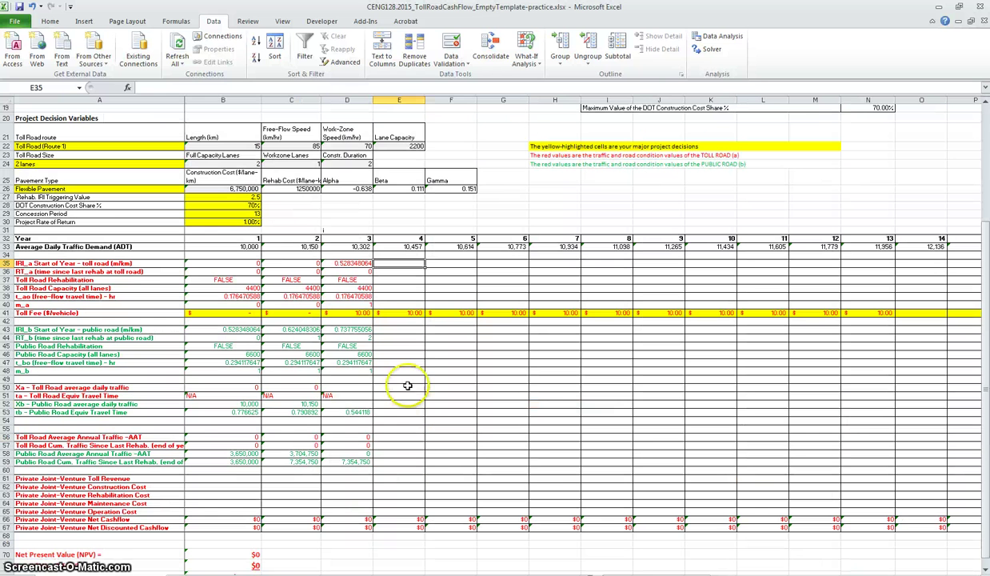
{"action": "key", "text": "alt+Tab"}
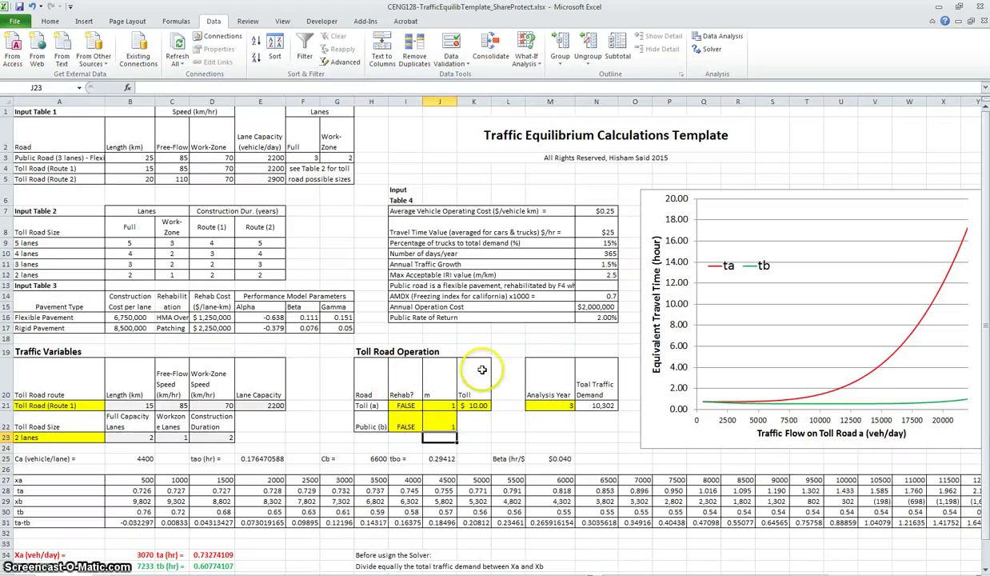
{"action": "key", "text": "alt+Tab"}
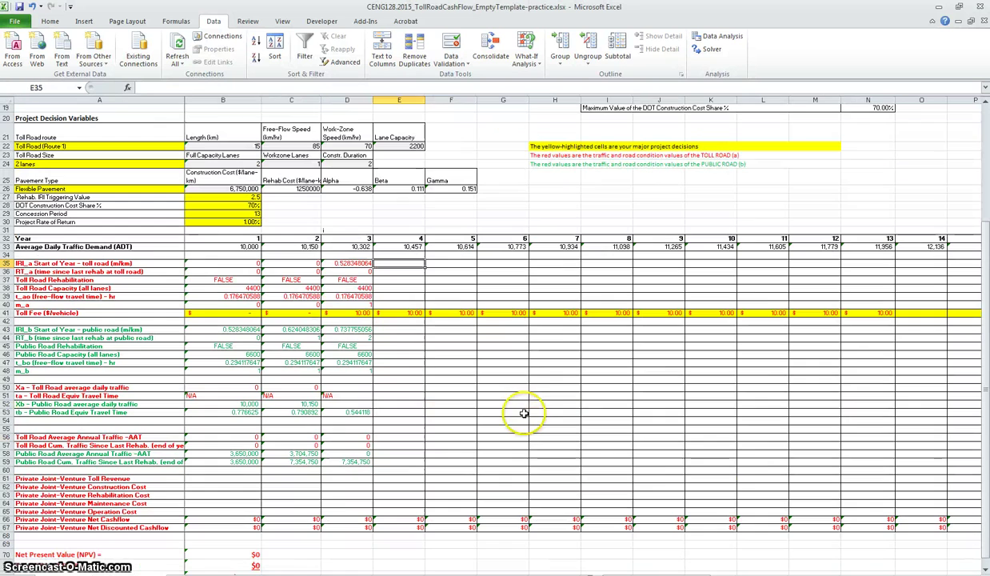
{"action": "key", "text": "alt+Tab"}
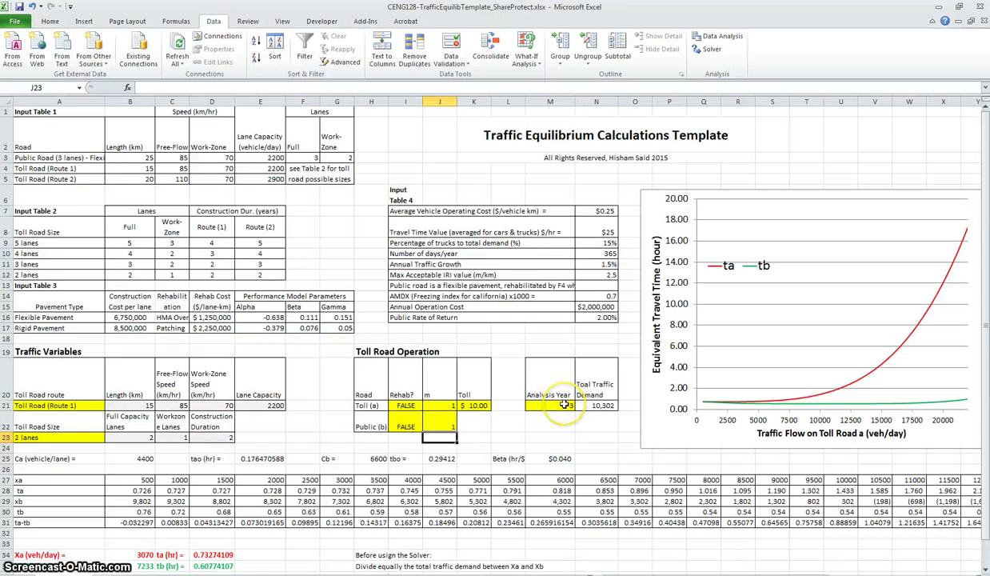
{"action": "left_click", "coordinate": [565, 405]}
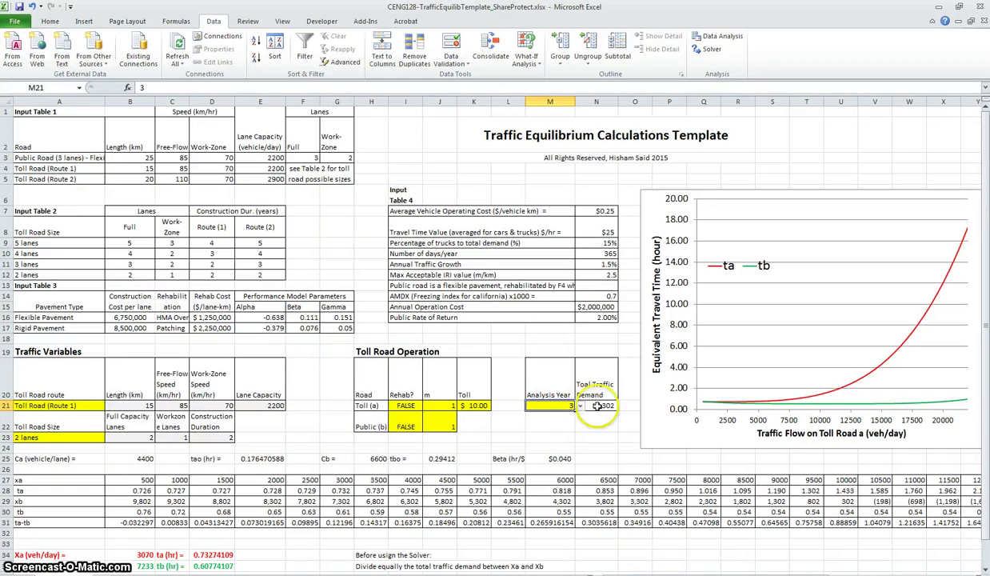
{"action": "key", "text": "alt+Tab"}
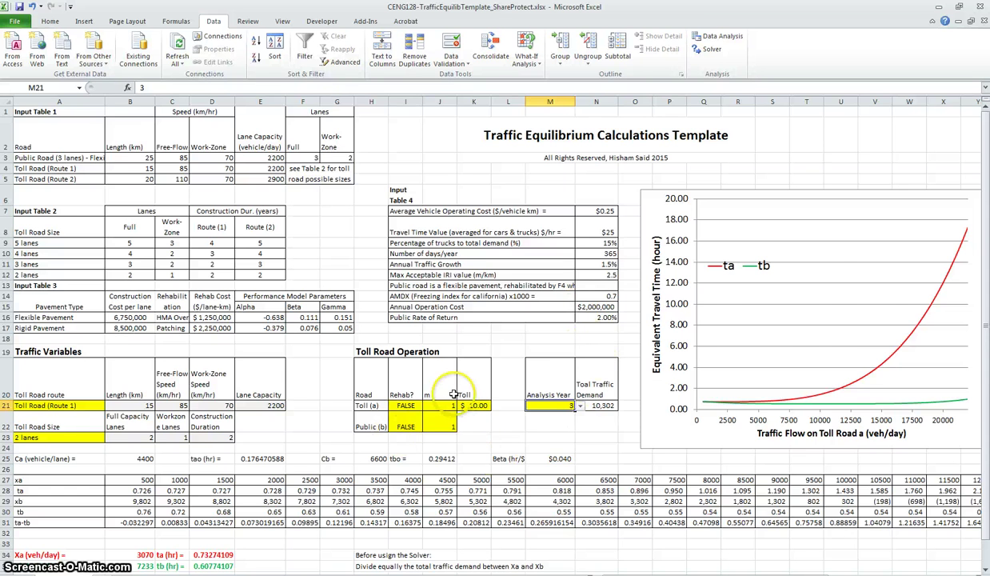
{"action": "scroll", "coordinate": [437, 375], "scroll_direction": "down", "scroll_amount": 3}
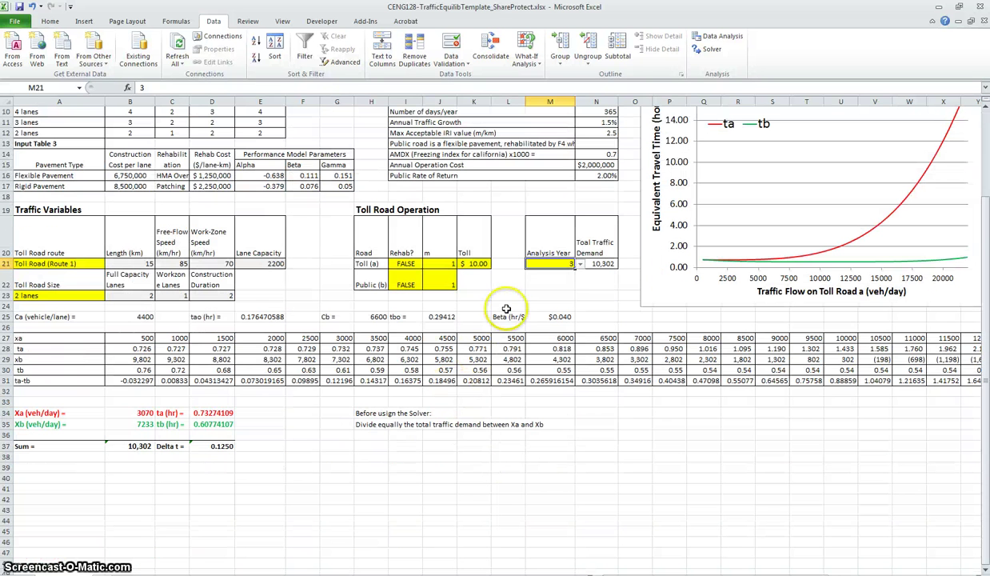
Start Xa at 5000 in B34 and run Solver, keeping the 891 / 9411 equilibrium split
{"action": "left_click", "coordinate": [143, 413]}
{"action": "type", "text": "500"}
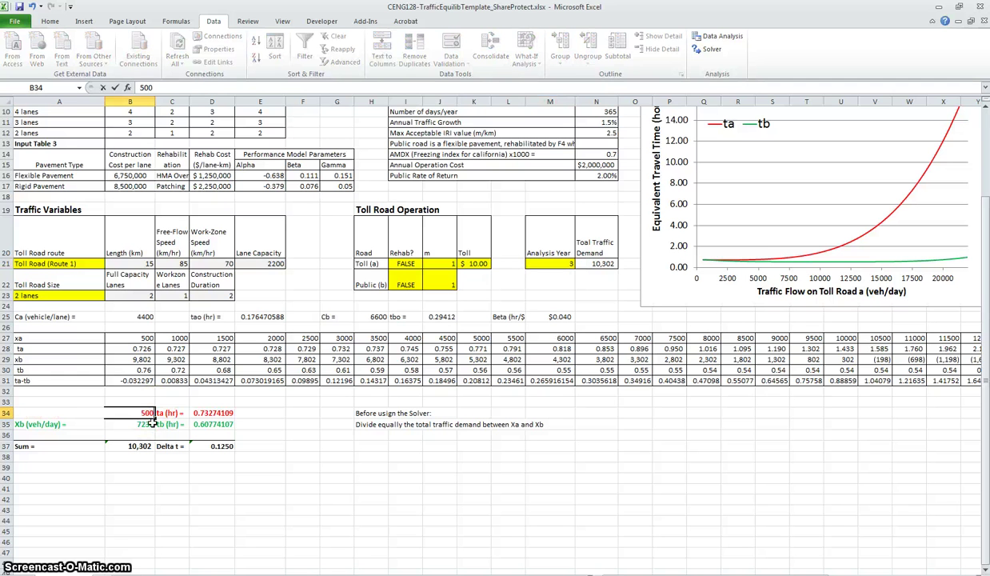
{"action": "key", "text": "Return"}
{"action": "type", "text": "5000"}
{"action": "key", "text": "Return"}
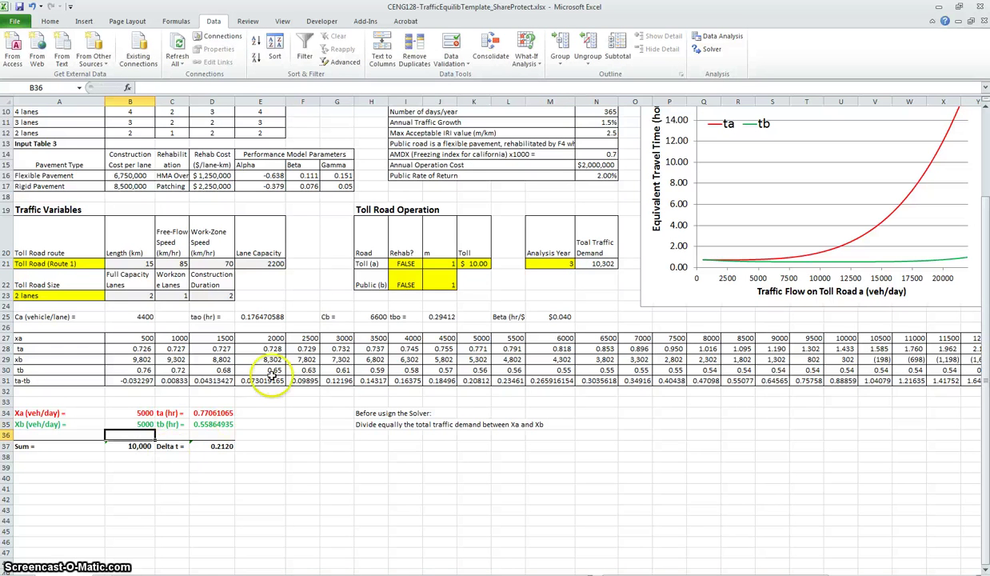
{"action": "scroll", "coordinate": [272, 375], "scroll_direction": "up", "scroll_amount": 3}
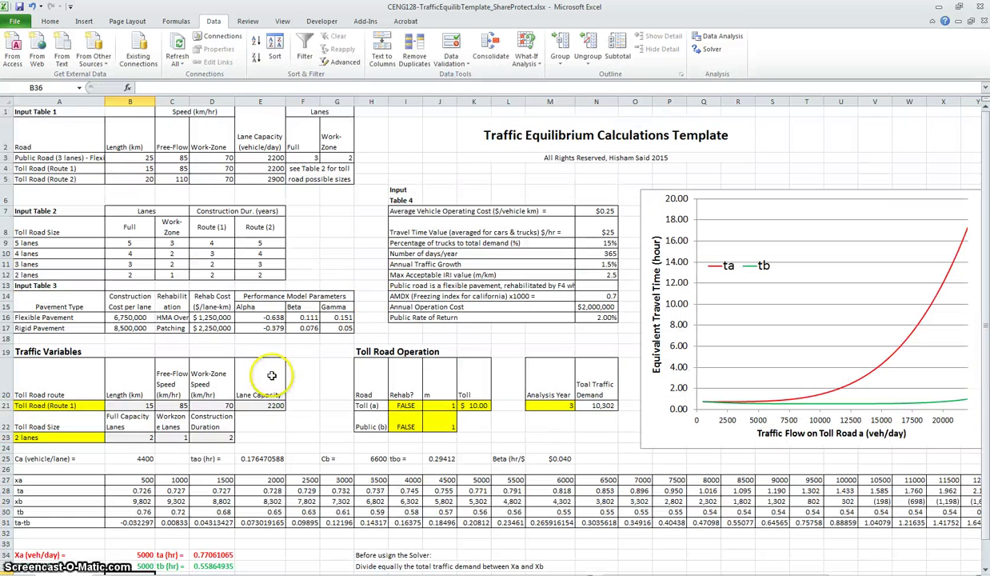
{"action": "left_click", "coordinate": [701, 53]}
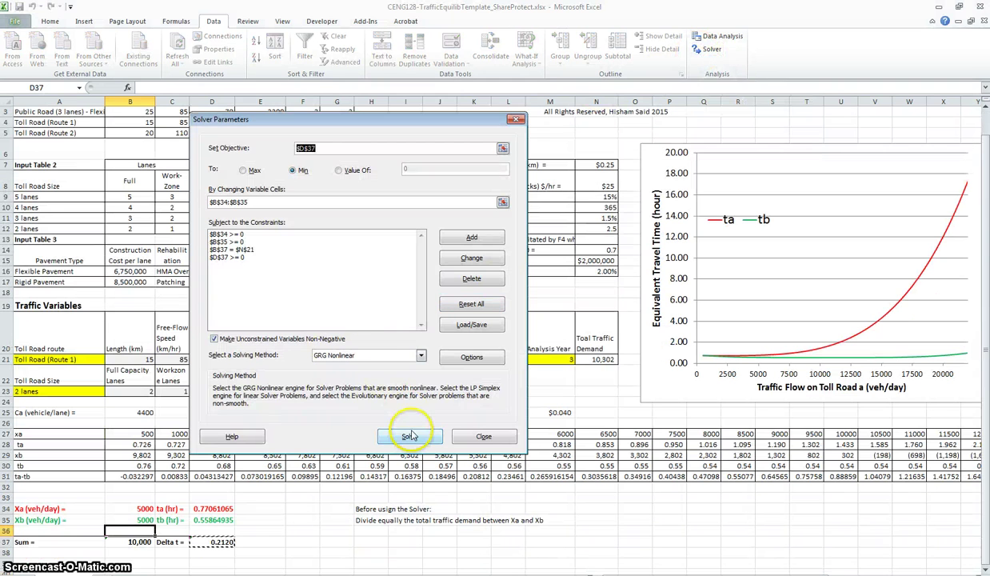
{"action": "left_click", "coordinate": [409, 436]}
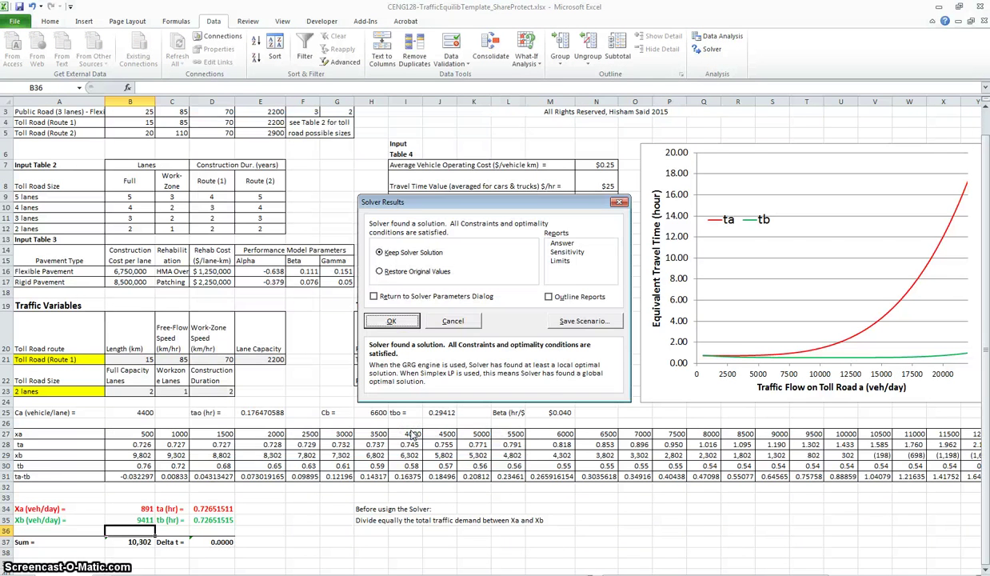
{"action": "left_click", "coordinate": [392, 321]}
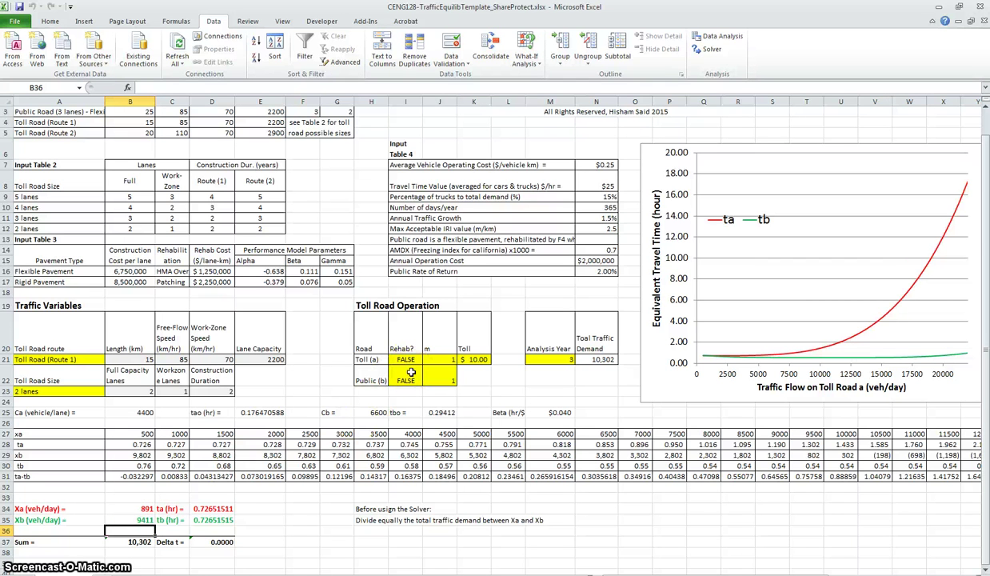
Read the solved Xa (891) and Xb (9411) values, then return to the cash-flow workbook
{"action": "left_click", "coordinate": [146, 520]}
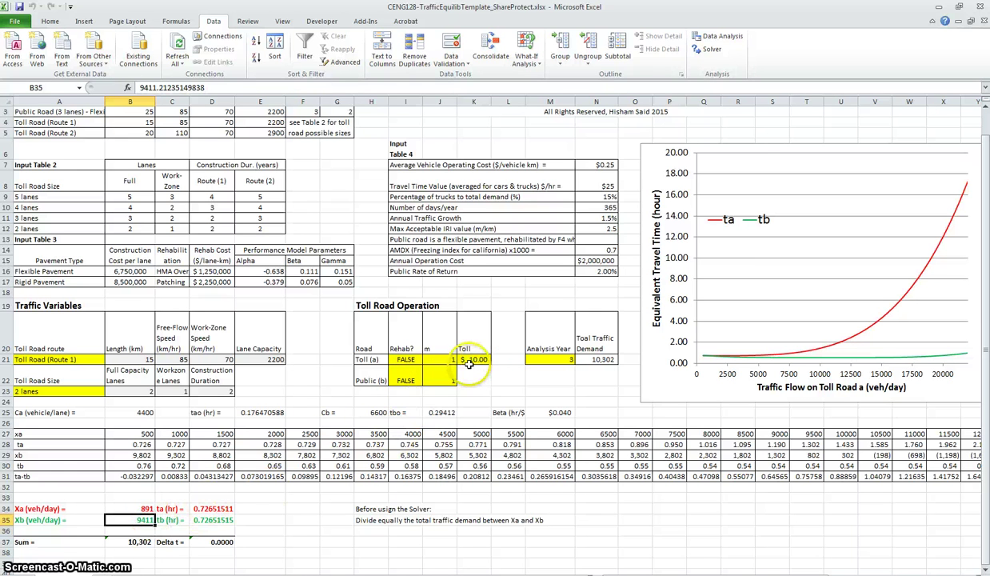
{"action": "left_click", "coordinate": [144, 509]}
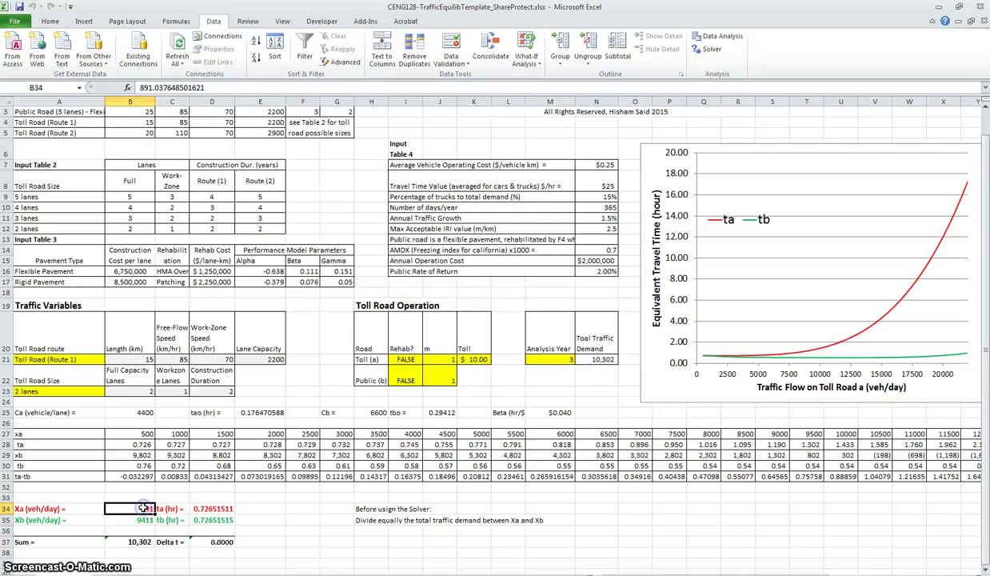
{"action": "left_click", "coordinate": [139, 520]}
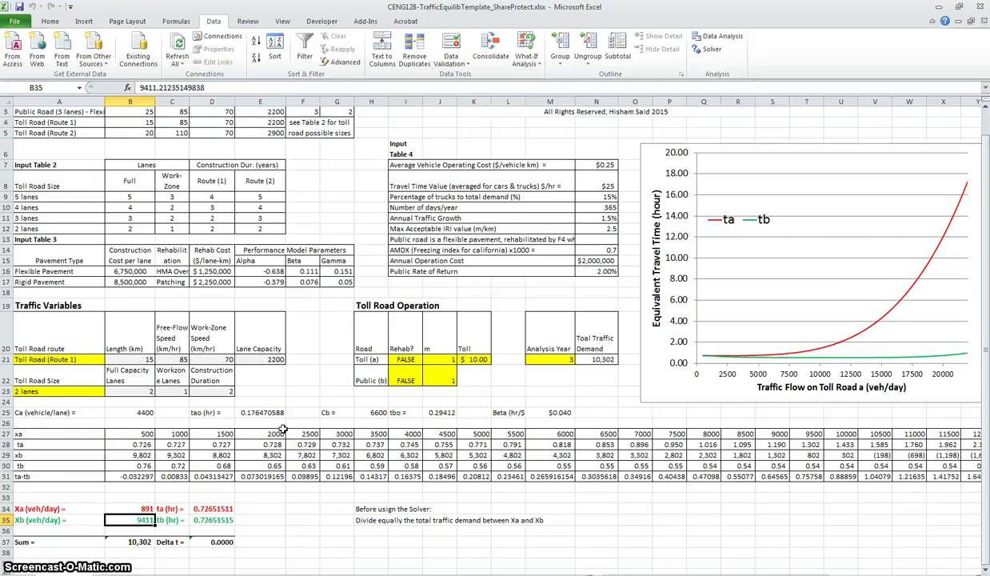
{"action": "key", "text": "ctrl+Tab"}
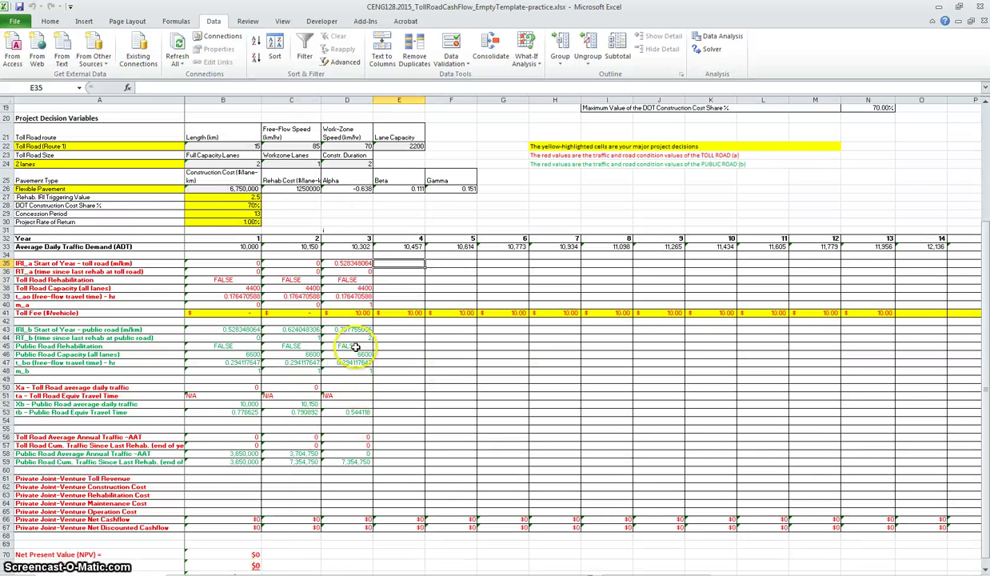
Enter 891 as year-3 toll road traffic in D50
{"action": "left_click", "coordinate": [341, 387]}
{"action": "type", "text": "891"}
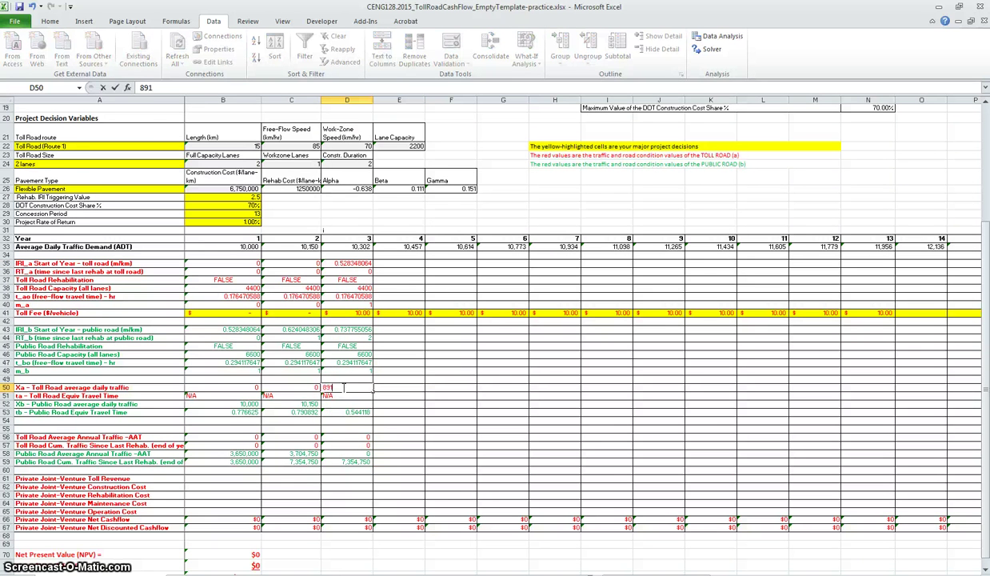
{"action": "key", "text": "Return"}
{"action": "key", "text": "ctrl+Tab"}
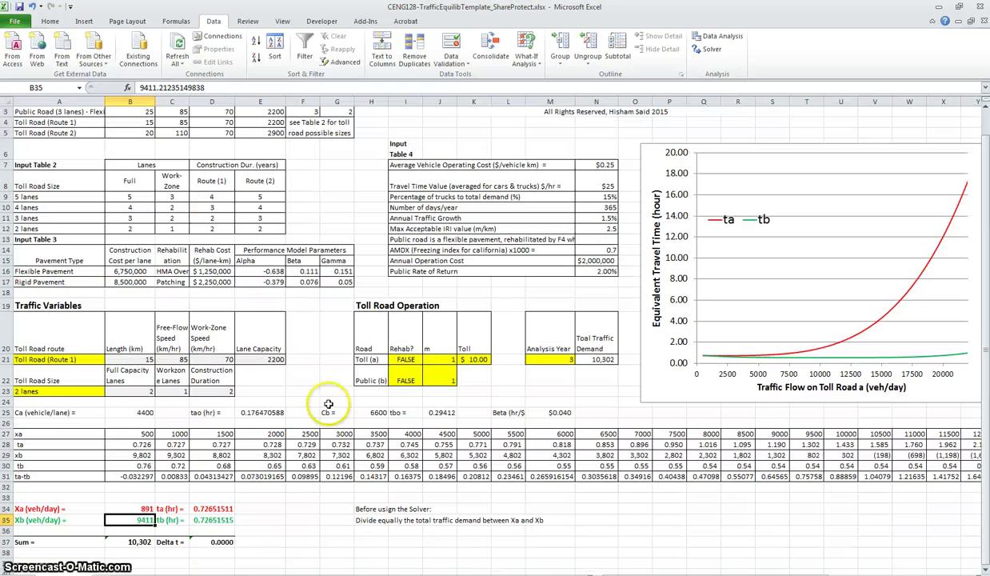
{"action": "key", "text": "ctrl+Tab"}
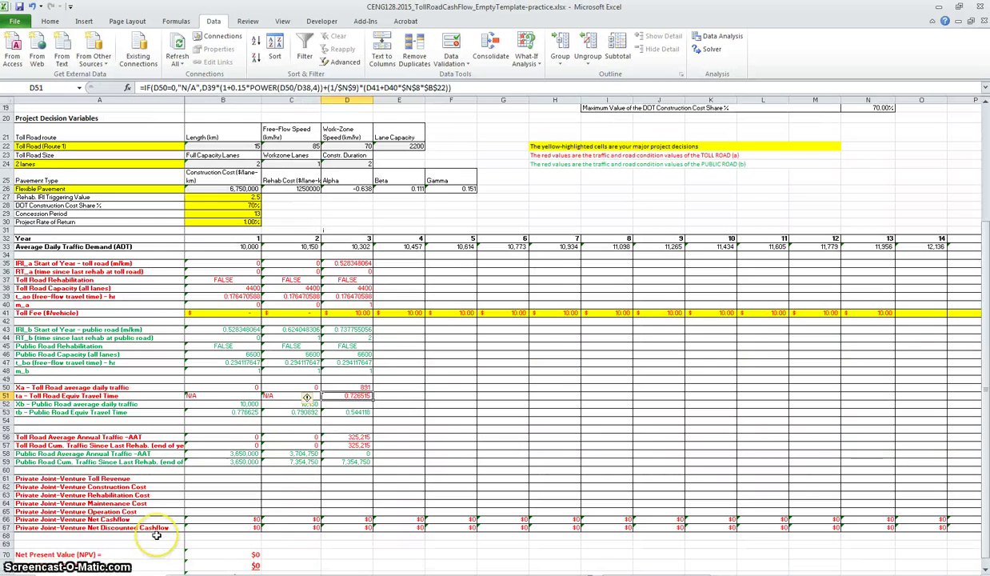
Enter 9,411 as year-3 public road traffic in D52 and compare against the equilibrium results
{"action": "left_click", "coordinate": [345, 405]}
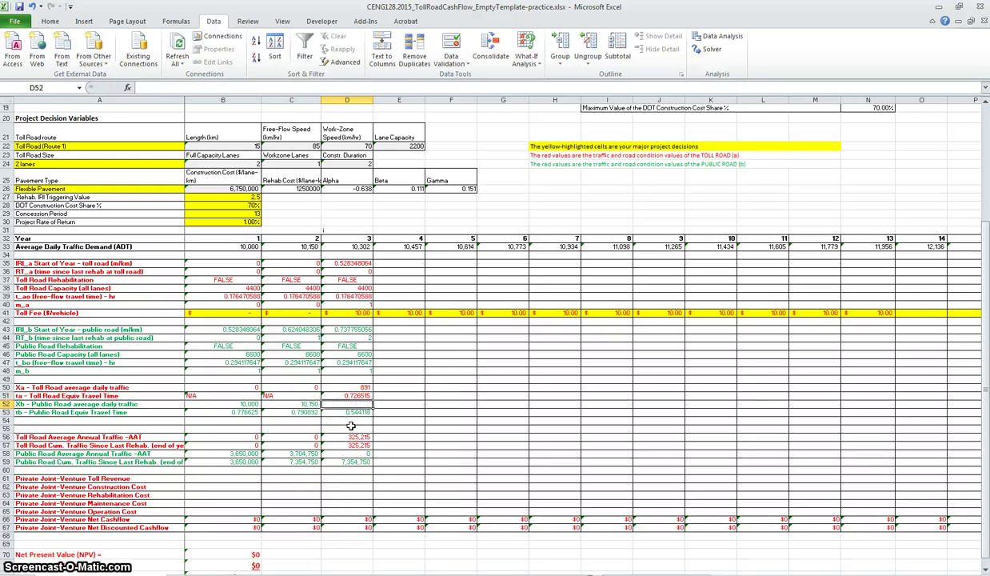
{"action": "type", "text": "9,411"}
{"action": "key", "text": "Return"}
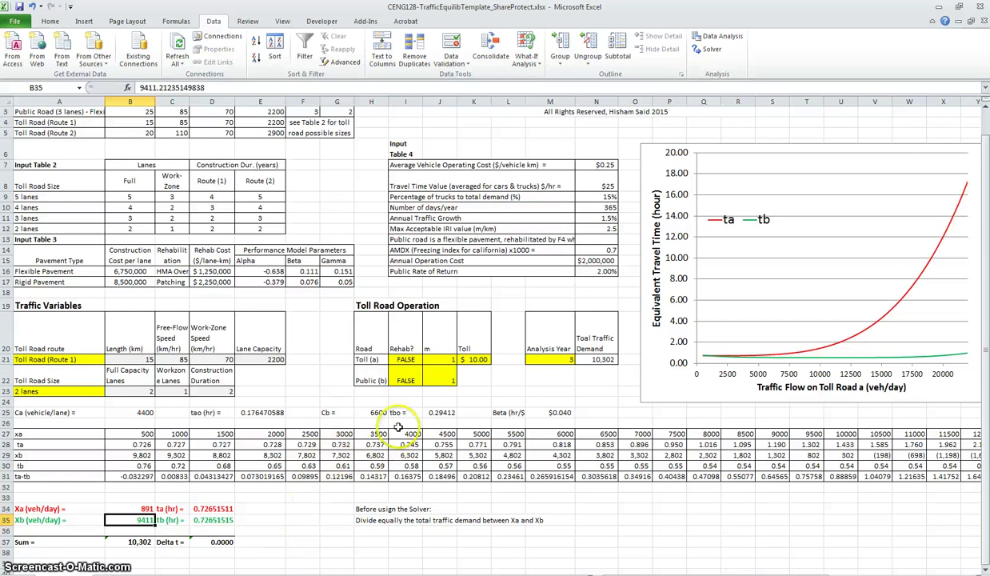
{"action": "key", "text": "ctrl+Tab"}
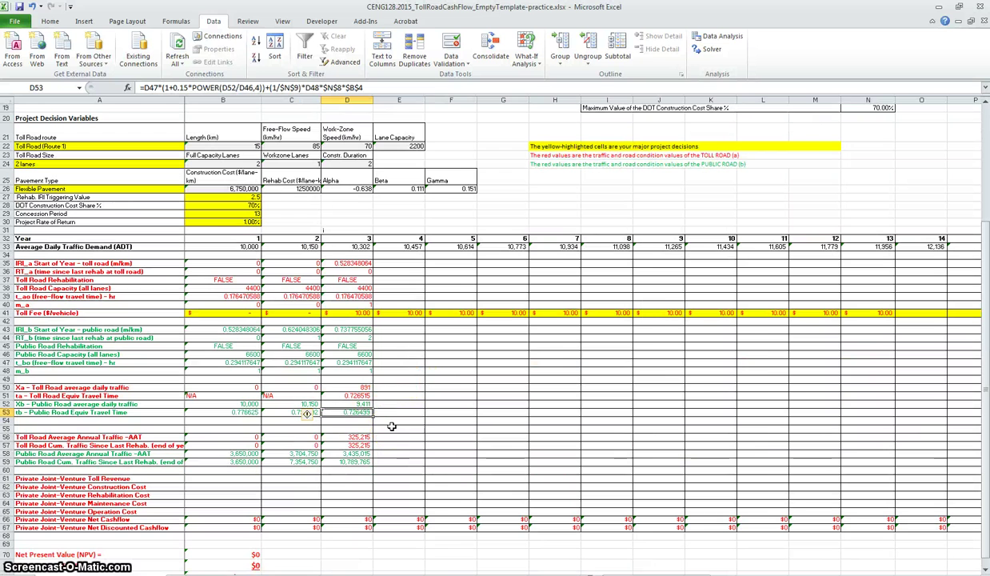
{"action": "left_click", "coordinate": [365, 410]}
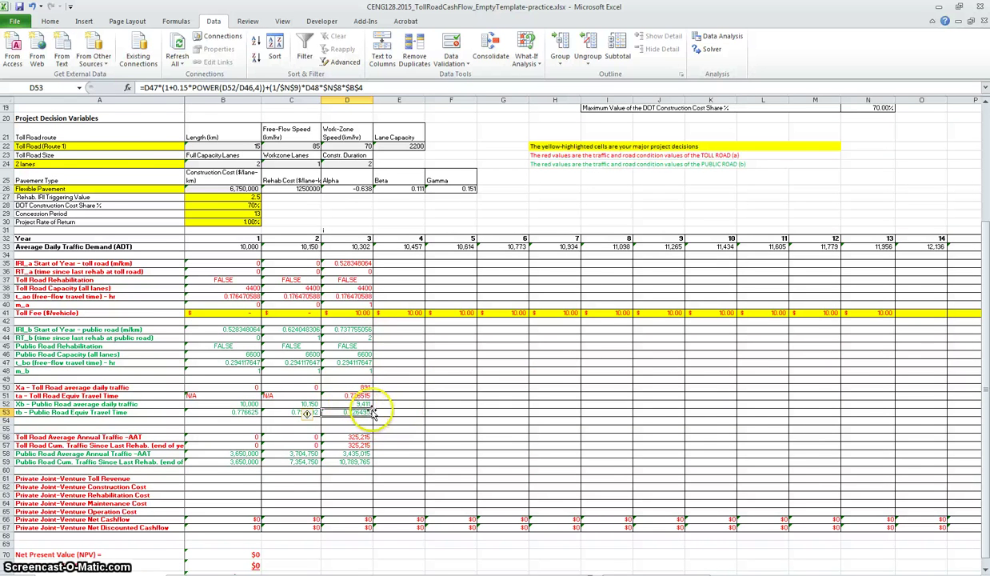
{"action": "key", "text": "ctrl+Tab"}
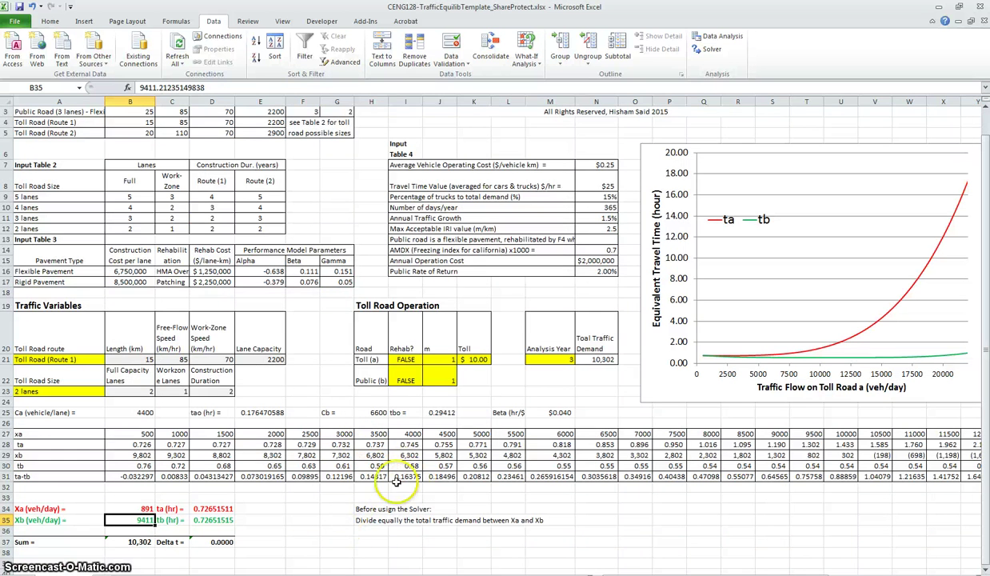
{"action": "key", "text": "ctrl+Tab"}
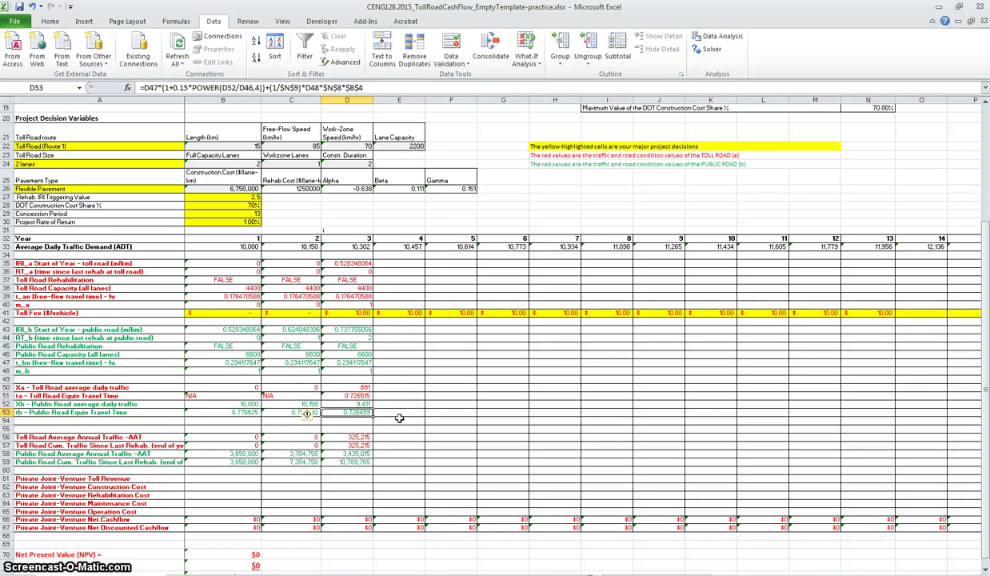
{"action": "key", "text": "ctrl+Tab"}
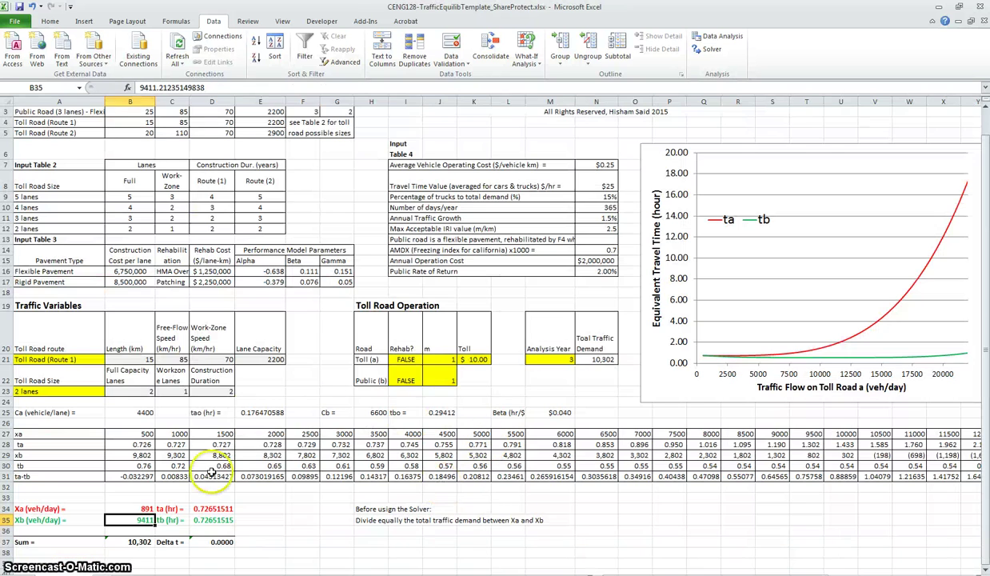
Switch between the cash-flow and TrafficEquilib workbooks, ending on TollRoadCashFlow
{"action": "key", "text": "ctrl+Tab"}
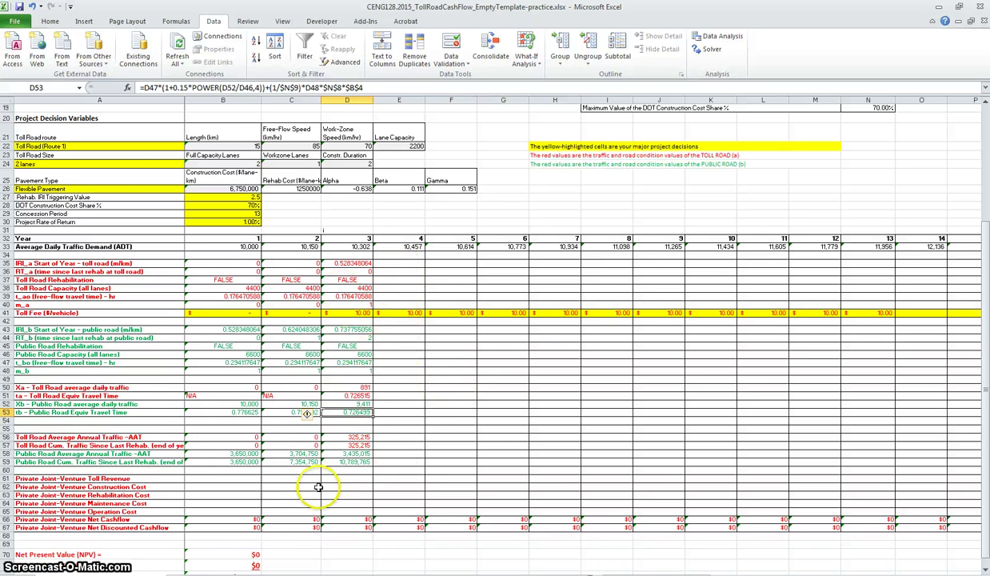
{"action": "key", "text": "alt+Tab"}
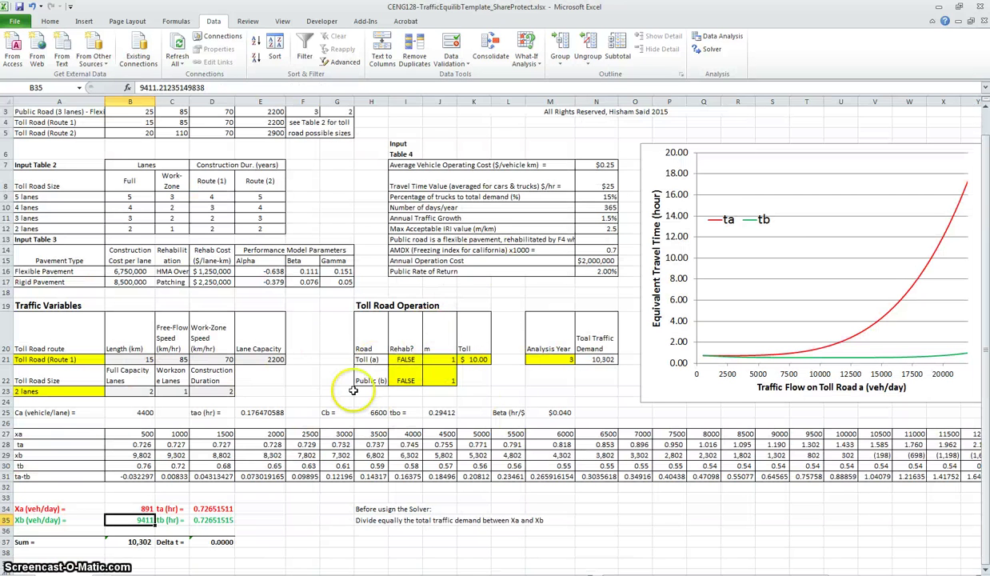
{"action": "key", "text": "alt+Tab"}
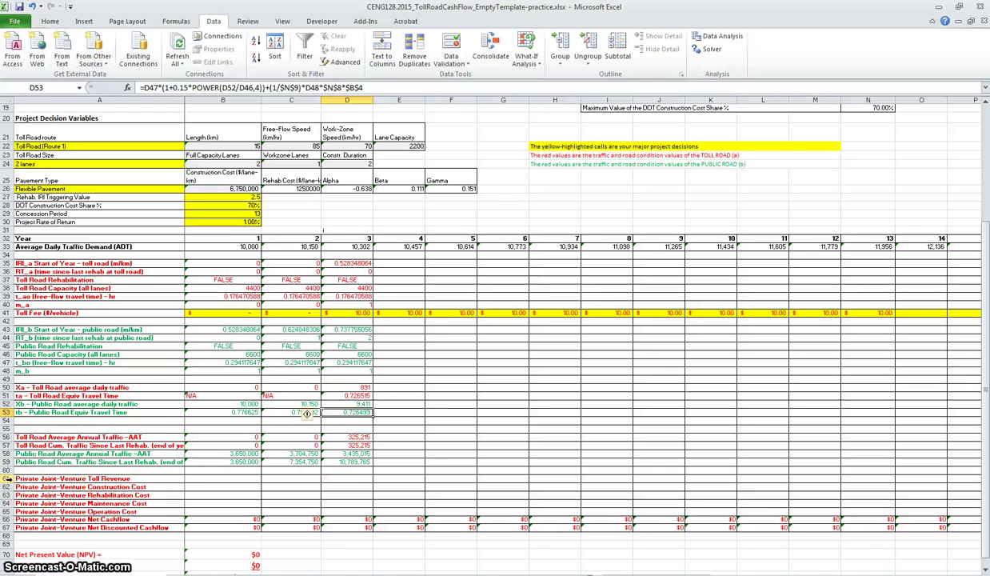
{"action": "left_click_drag", "start_coordinate": [6, 478], "coordinate": [8, 512]}
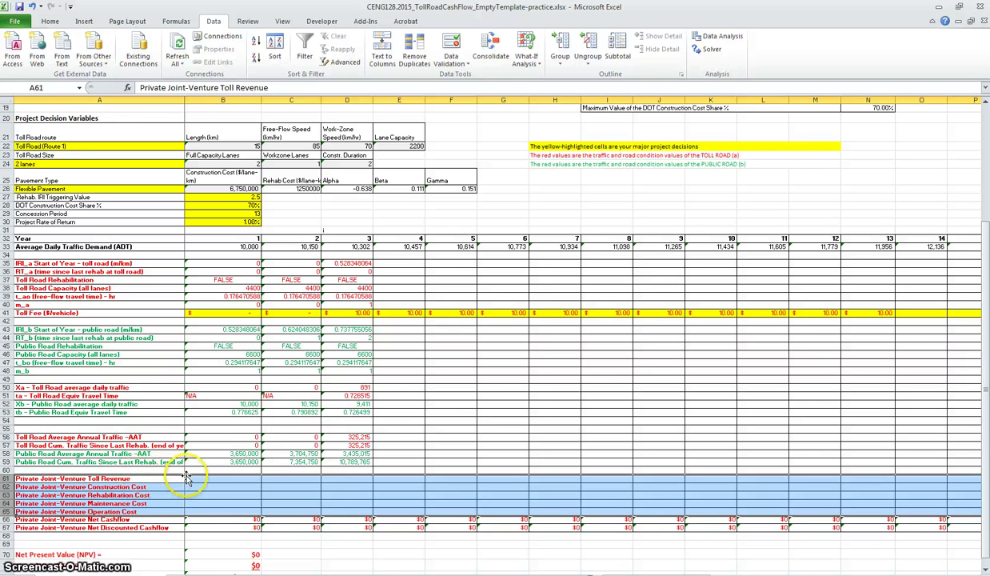
{"action": "left_click", "coordinate": [344, 520]}
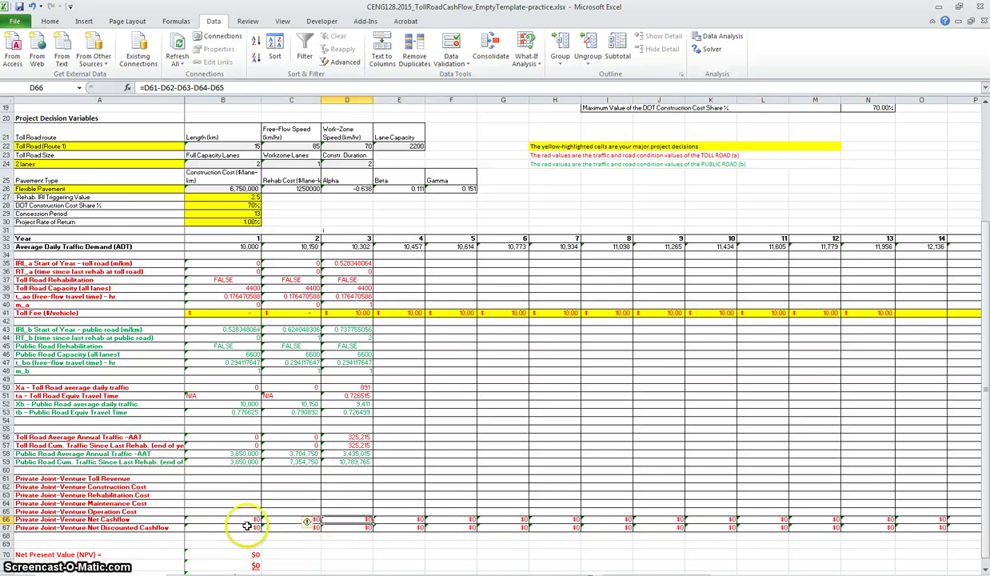
{"action": "left_click_drag", "start_coordinate": [240, 520], "coordinate": [784, 521]}
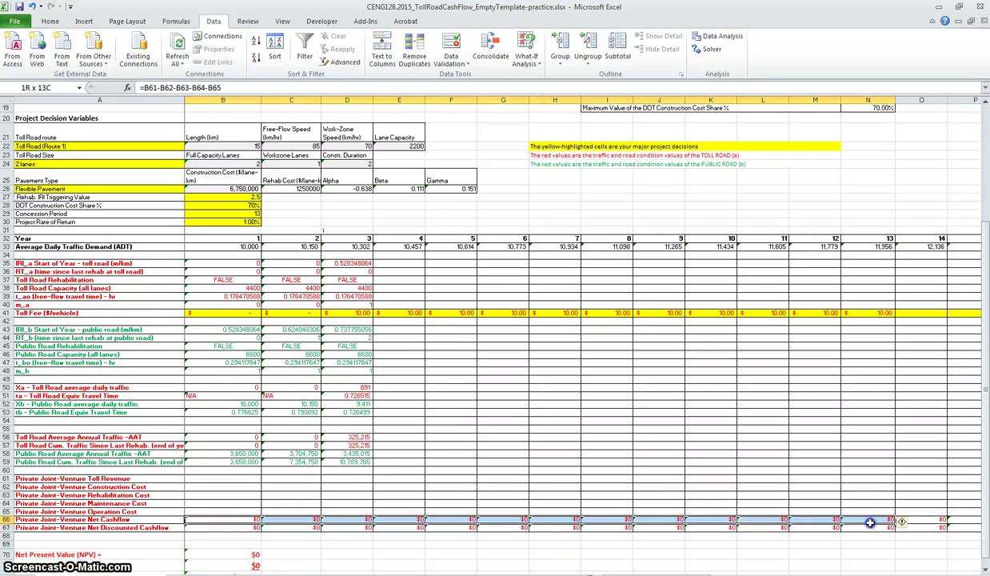
{"action": "left_click_drag", "start_coordinate": [230, 558], "coordinate": [230, 573]}
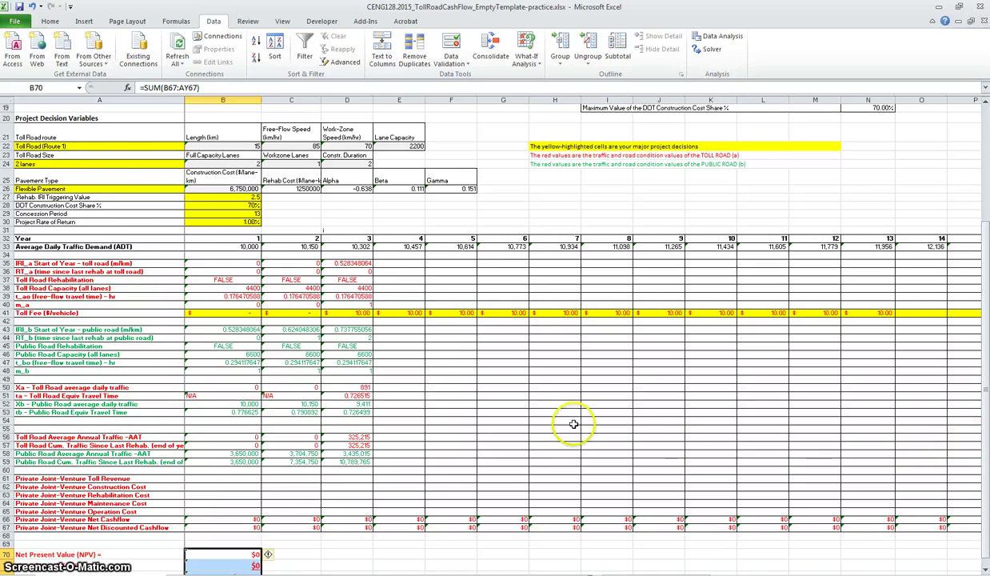
{"action": "scroll", "coordinate": [574, 424], "scroll_direction": "down", "scroll_amount": 4}
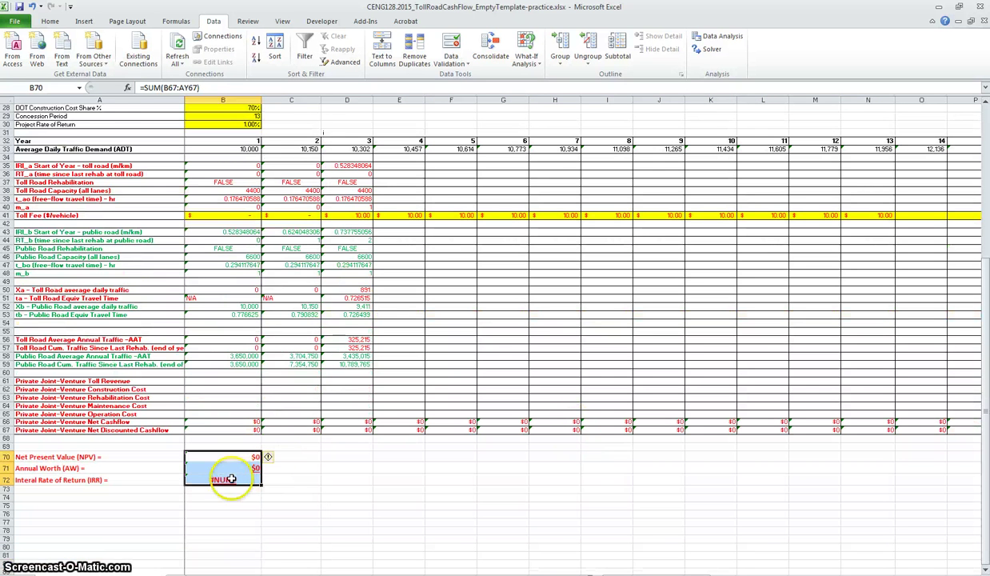
{"action": "scroll", "coordinate": [241, 470], "scroll_direction": "up", "scroll_amount": 4}
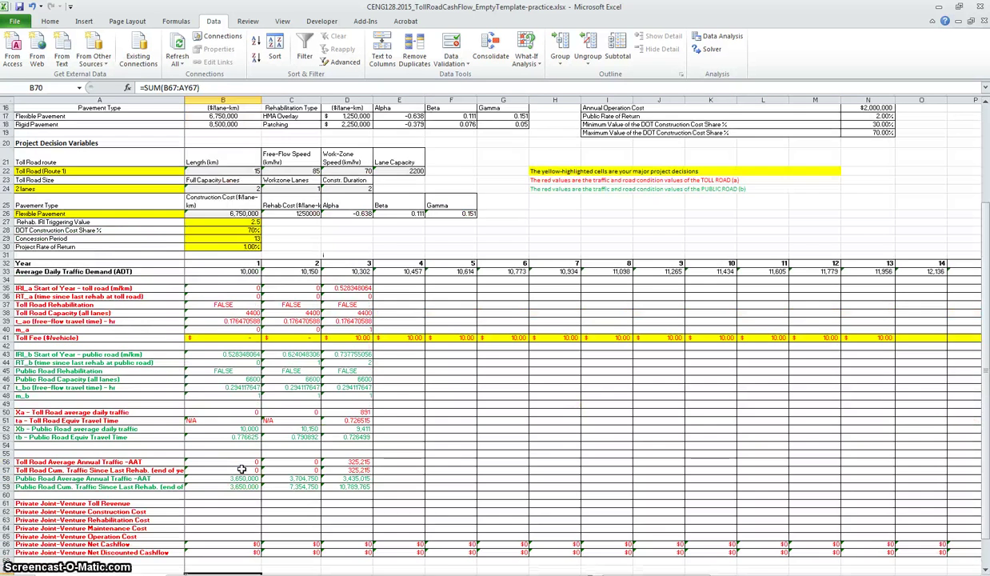
{"action": "scroll", "coordinate": [243, 469], "scroll_direction": "down", "scroll_amount": 2}
{"action": "scroll", "coordinate": [350, 409], "scroll_direction": "up", "scroll_amount": 2}
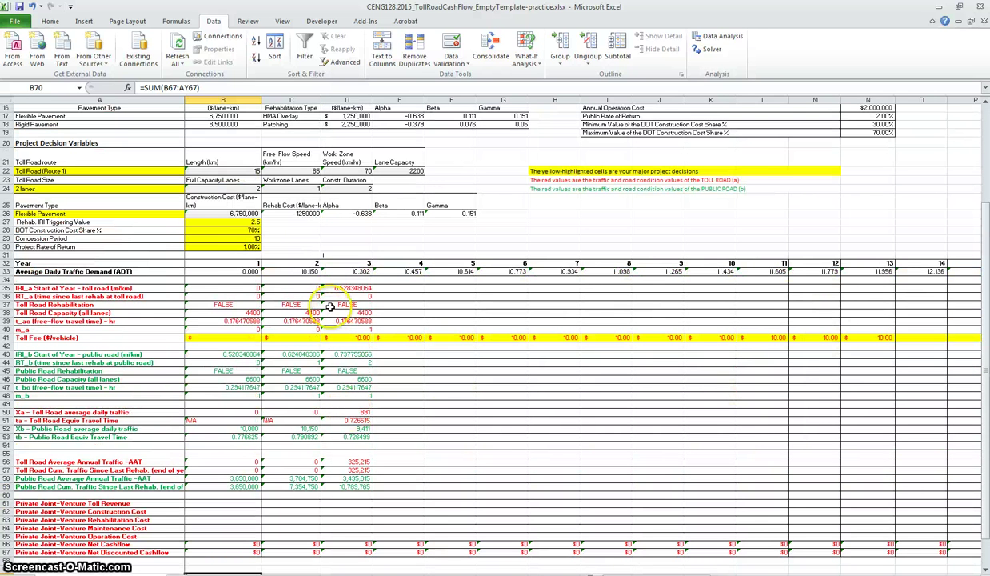
{"action": "left_click_drag", "start_coordinate": [227, 263], "coordinate": [862, 550]}
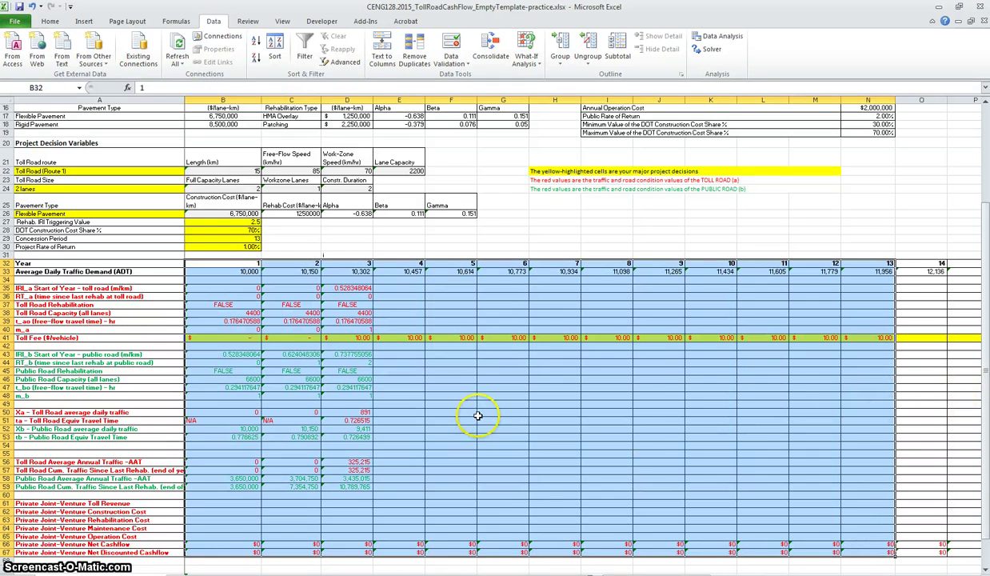
{"action": "scroll", "coordinate": [377, 332], "scroll_direction": "up", "scroll_amount": 5}
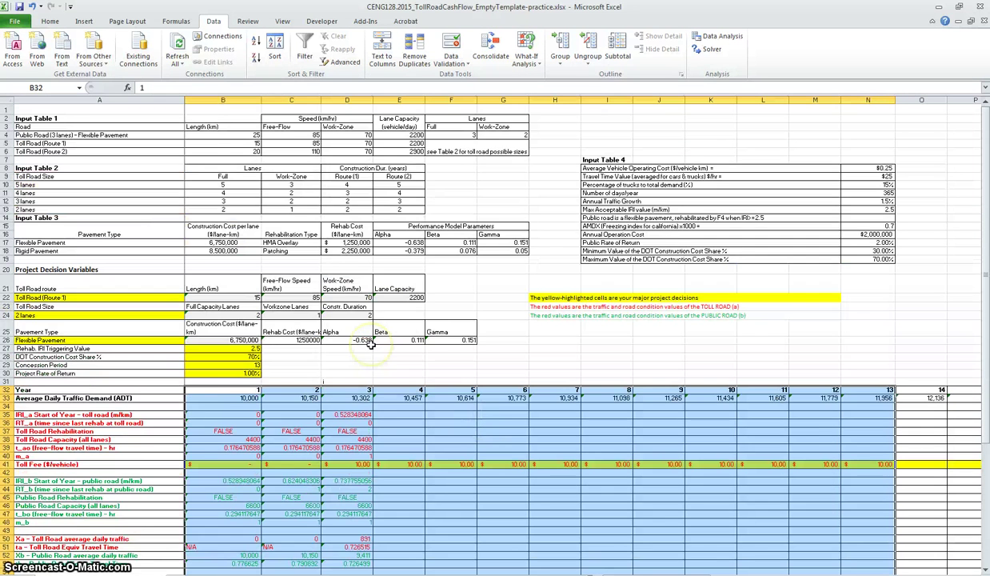
{"action": "scroll", "coordinate": [291, 336], "scroll_direction": "down", "scroll_amount": 4}
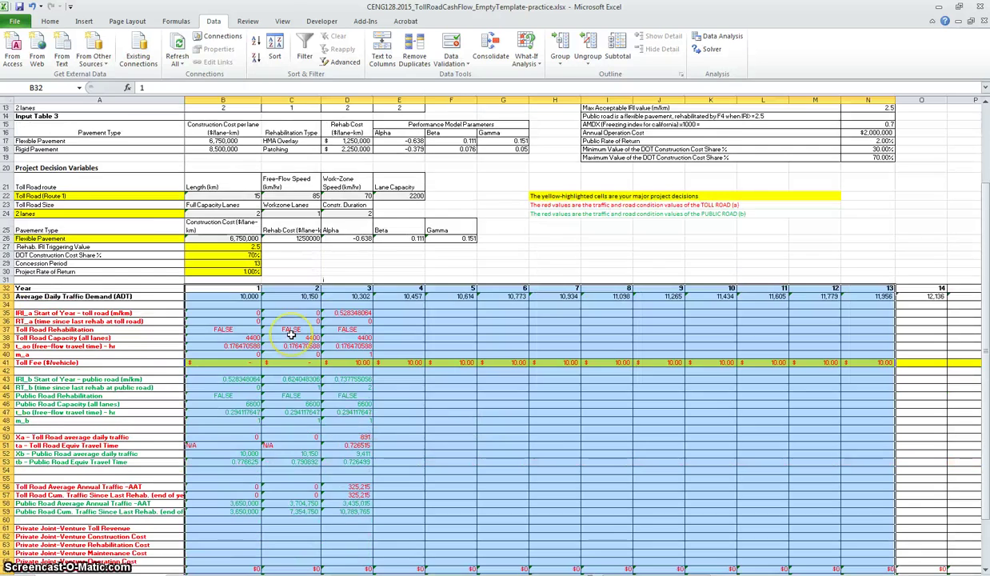
{"action": "scroll", "coordinate": [291, 334], "scroll_direction": "up", "scroll_amount": 1}
{"action": "scroll", "coordinate": [291, 334], "scroll_direction": "down", "scroll_amount": 8}
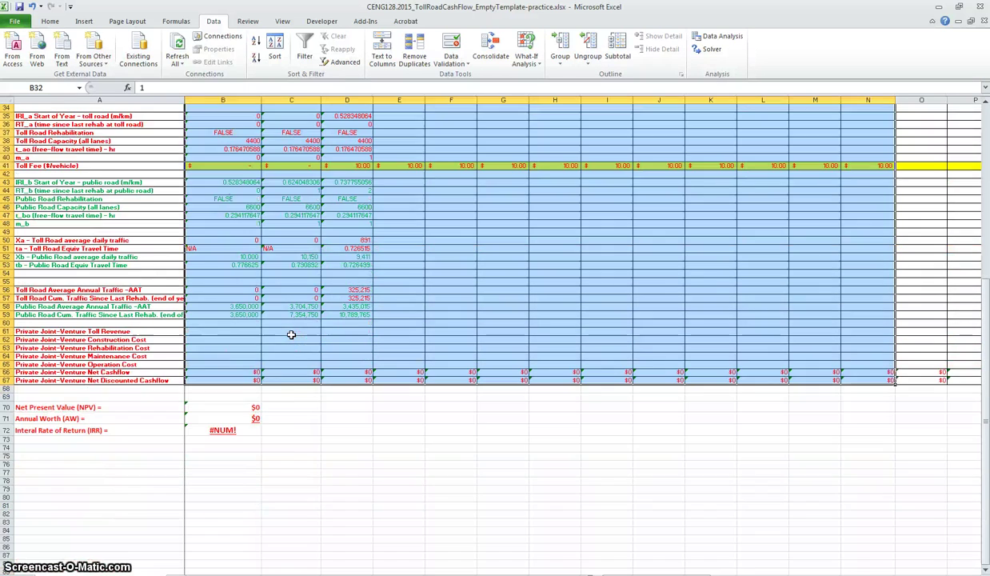
{"action": "scroll", "coordinate": [293, 379], "scroll_direction": "up", "scroll_amount": 7}
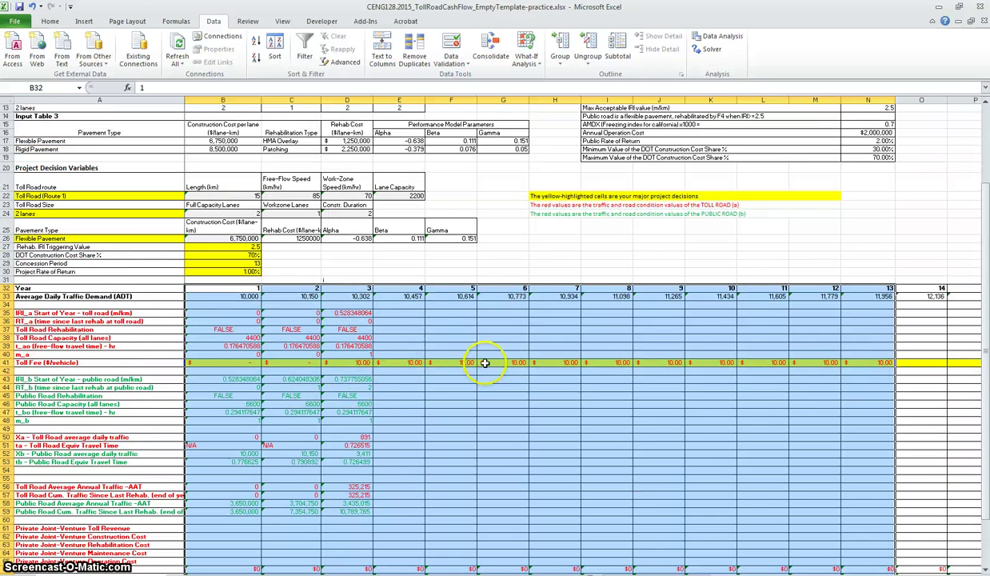
{"action": "scroll", "coordinate": [316, 384], "scroll_direction": "down", "scroll_amount": 3}
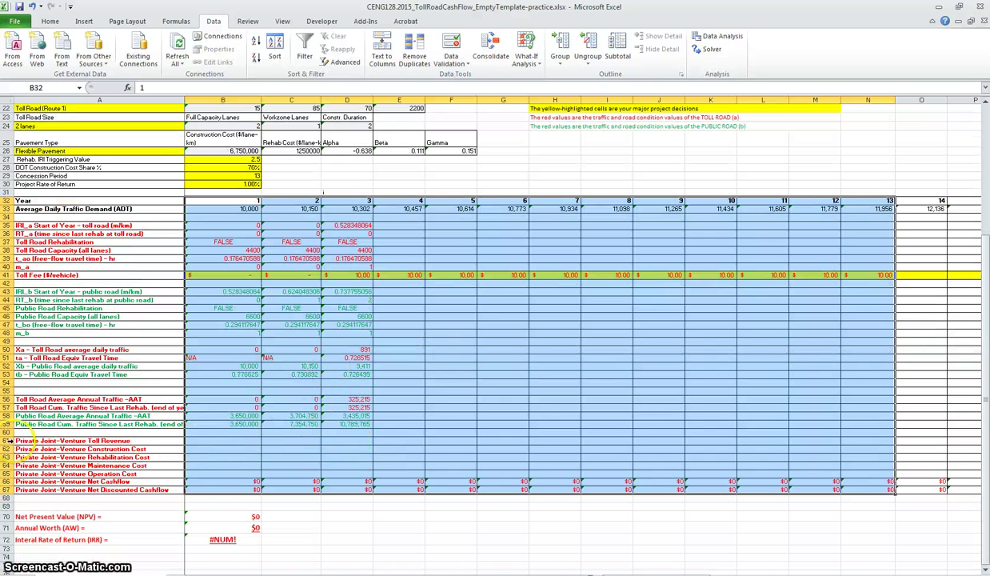
{"action": "left_click_drag", "start_coordinate": [8, 440], "coordinate": [10, 472]}
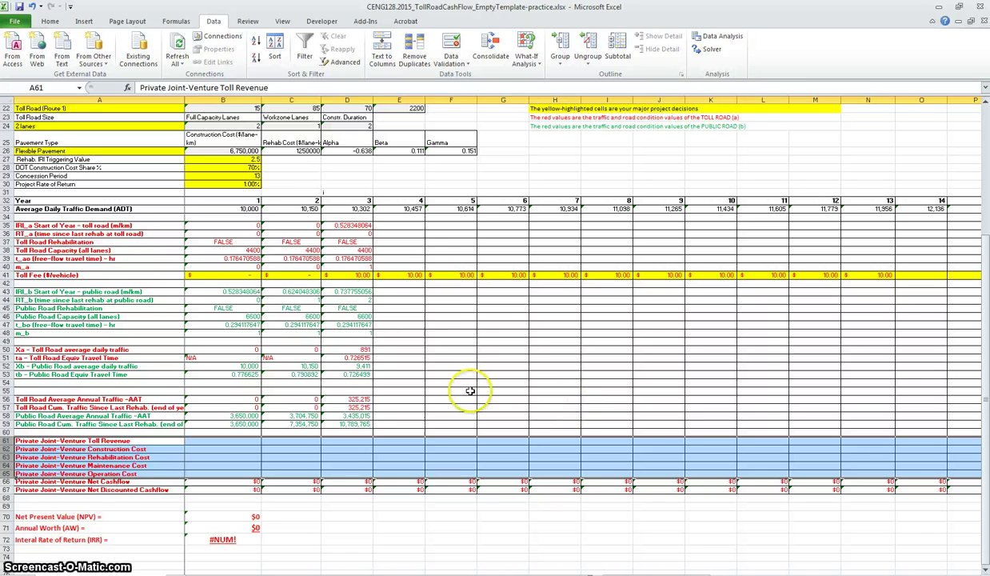
{"action": "scroll", "coordinate": [470, 389], "scroll_direction": "up", "scroll_amount": 4}
{"action": "scroll", "coordinate": [470, 389], "scroll_direction": "down", "scroll_amount": 2}
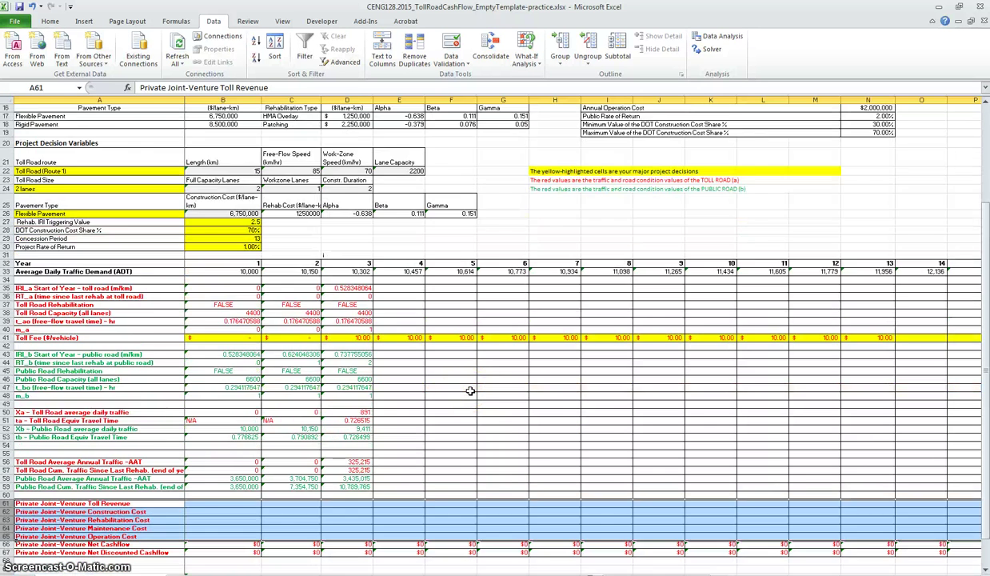